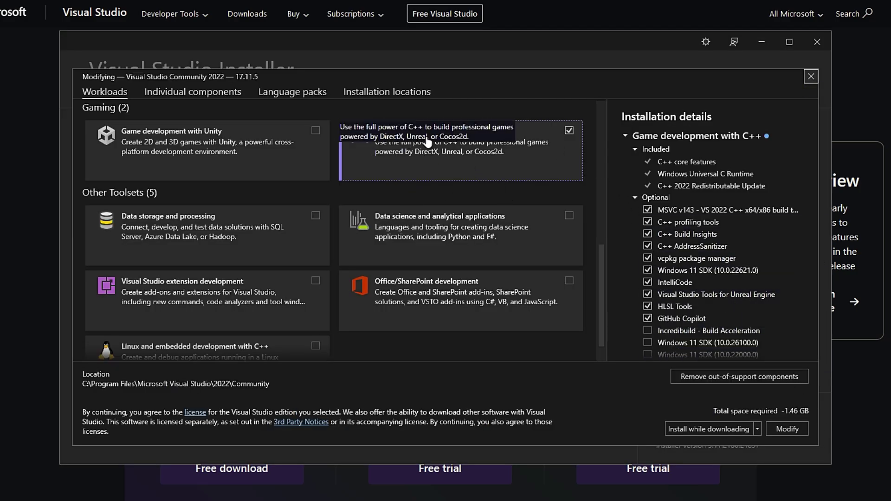
Keep Game development with C++ selected and add Windows 10 SDK (10.0.20348.0) to it
click(568, 131)
click(570, 131)
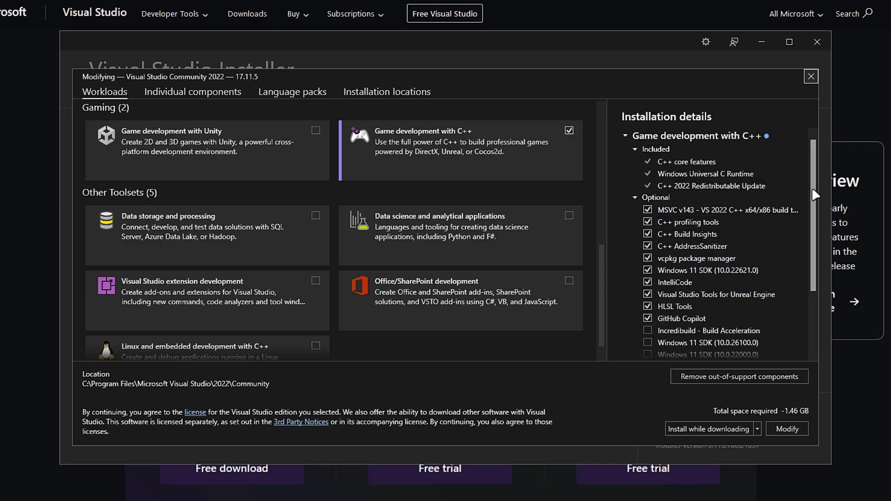
scroll(809, 221, down, 4)
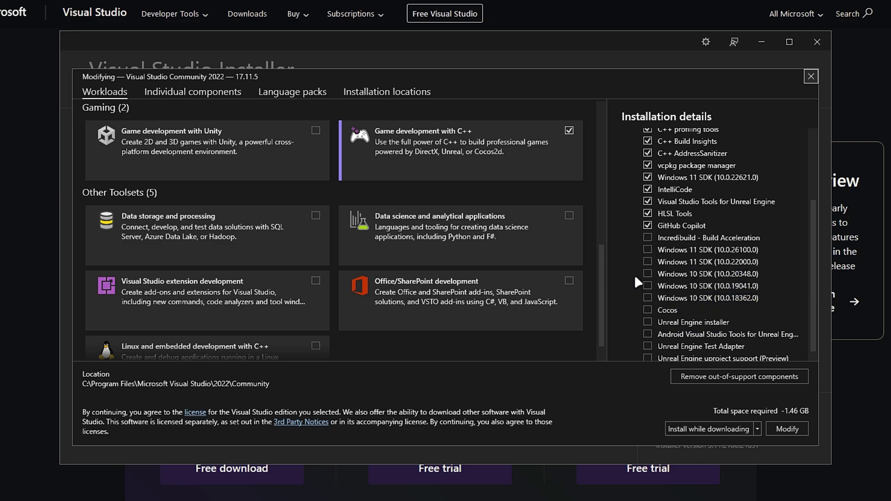
click(646, 273)
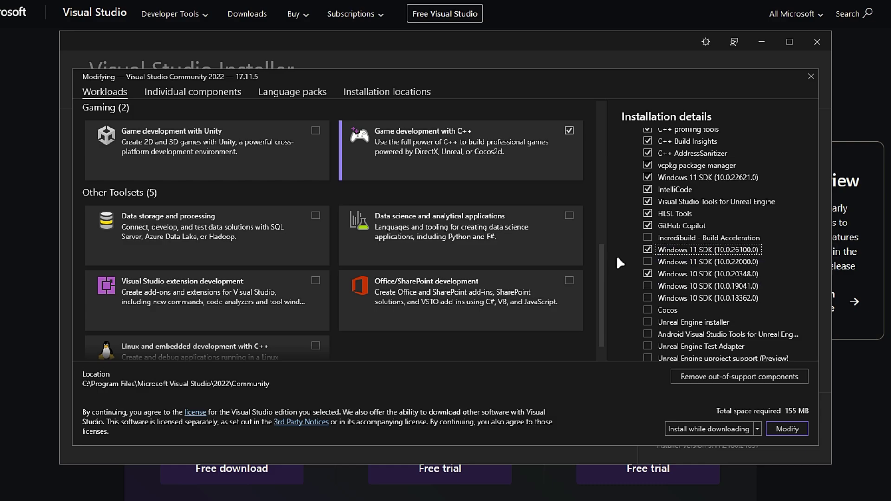
Try Windows 11 SDK (10.0.26100.0), leave it unchecked, then view the .NET 8.0 download page
click(742, 250)
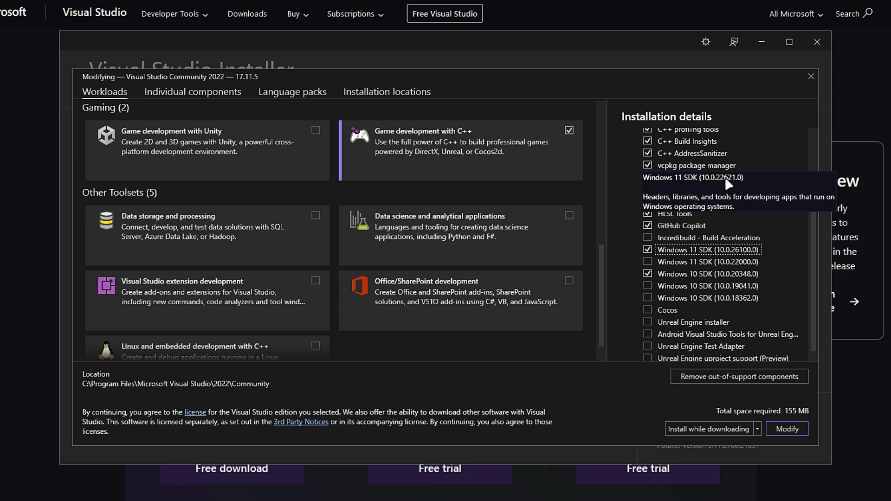
click(646, 249)
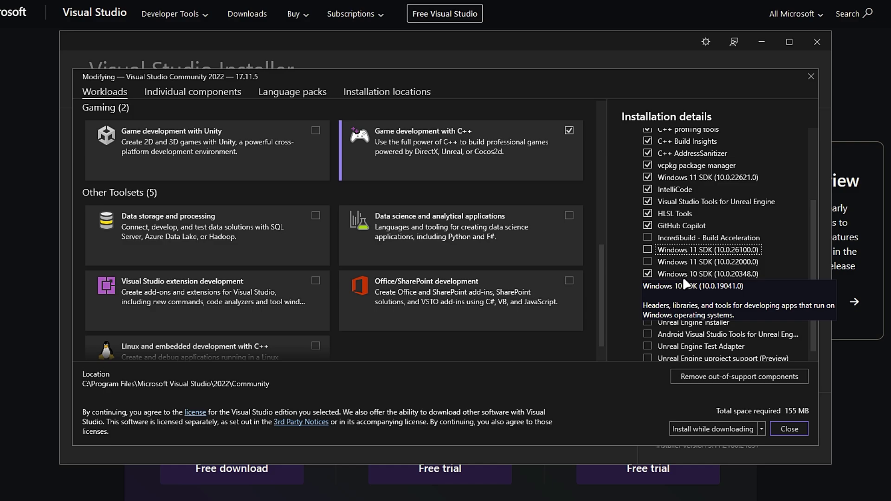
scroll(624, 255, down, 1)
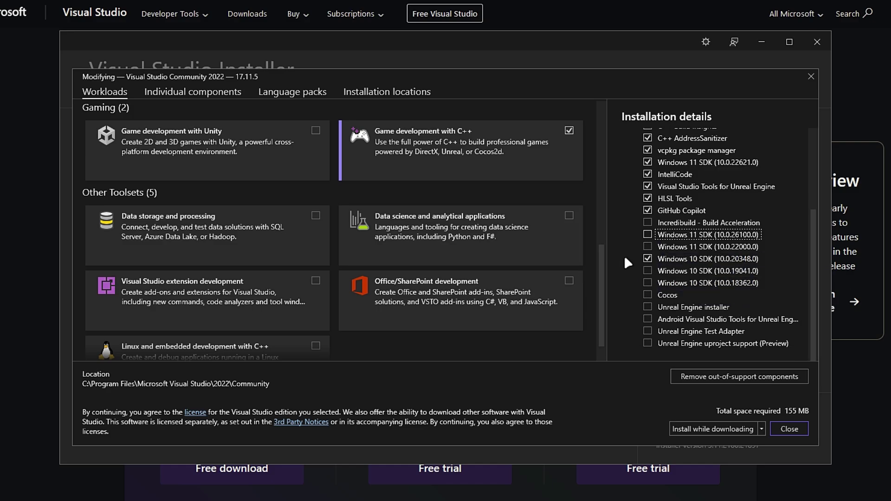
scroll(625, 255, up, 3)
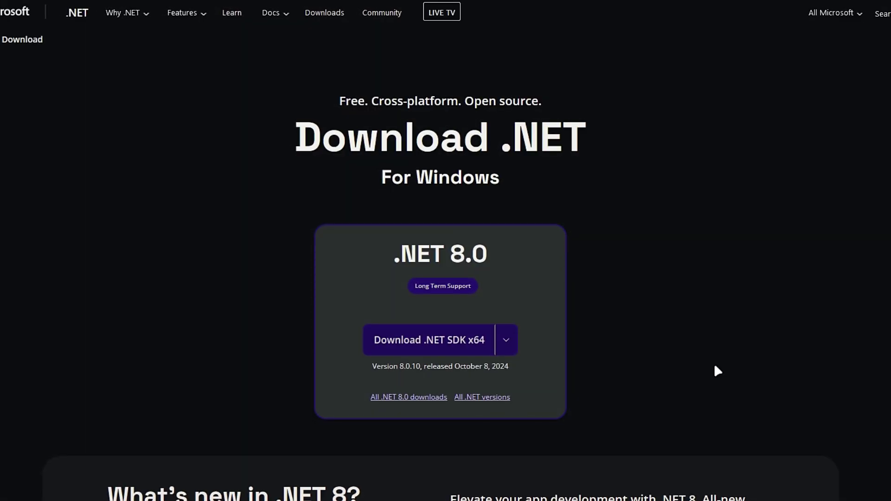
triple_click(410, 252)
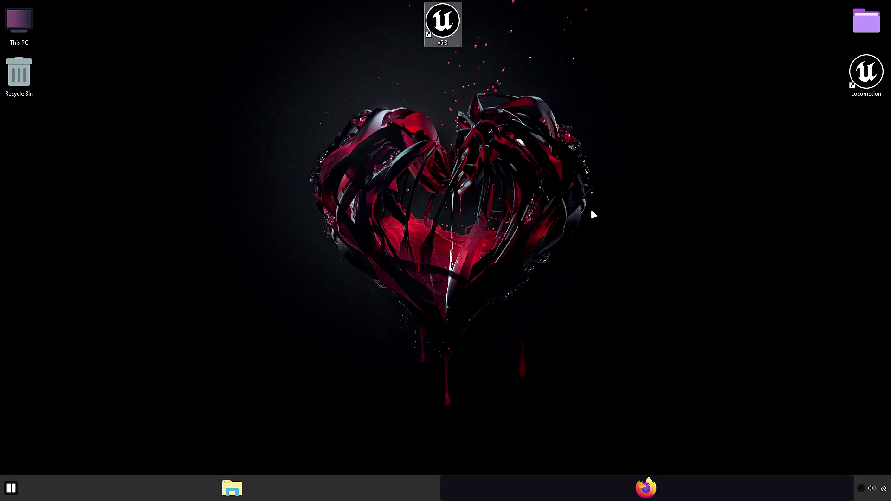
Open the UE 5.3 shortcut's file location and browse into Engine\Binaries\ThirdParty
right_click(447, 32)
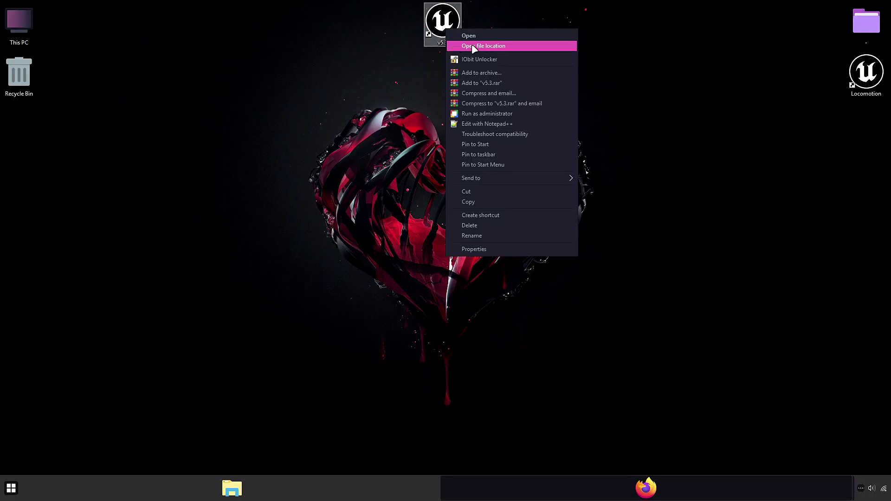
click(472, 43)
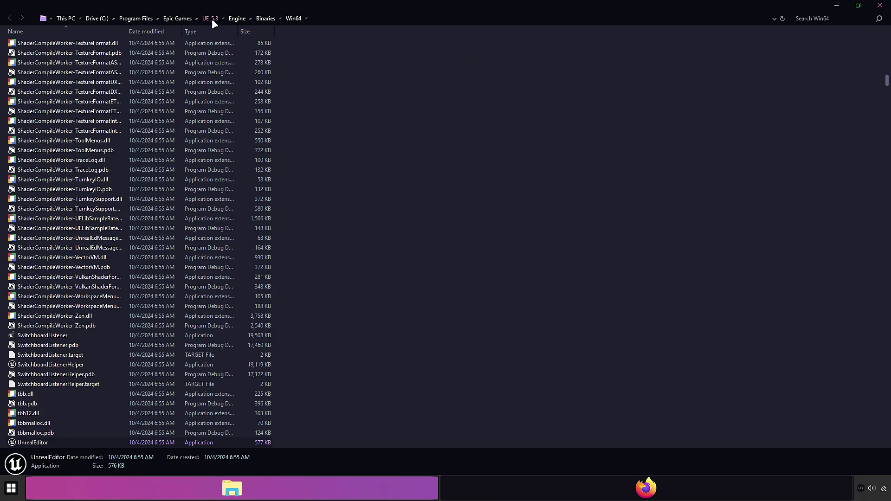
click(211, 19)
click(178, 18)
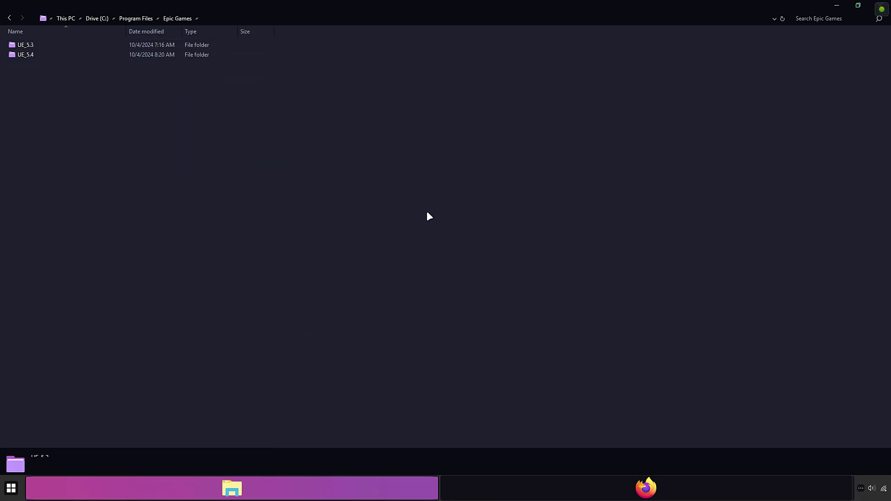
double_click(54, 46)
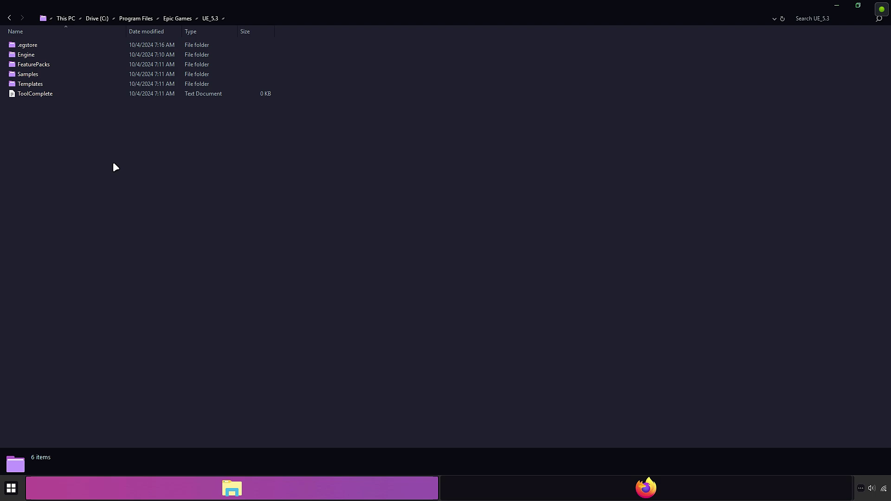
double_click(48, 55)
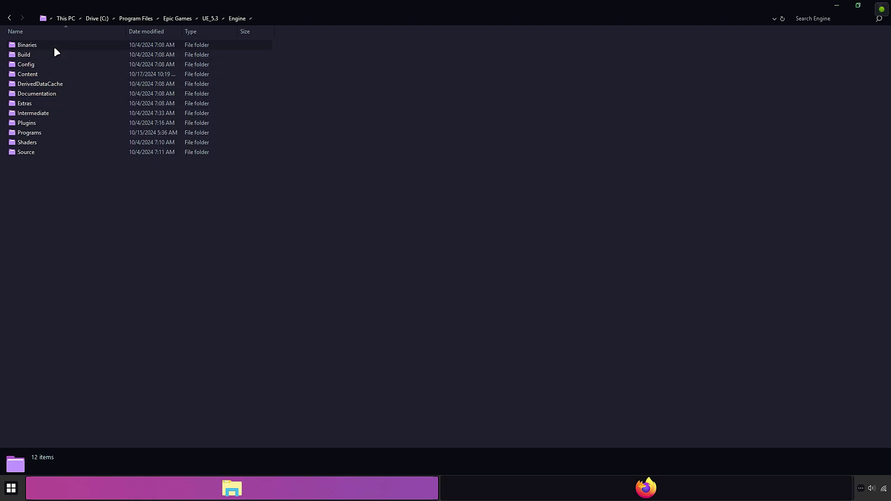
double_click(43, 43)
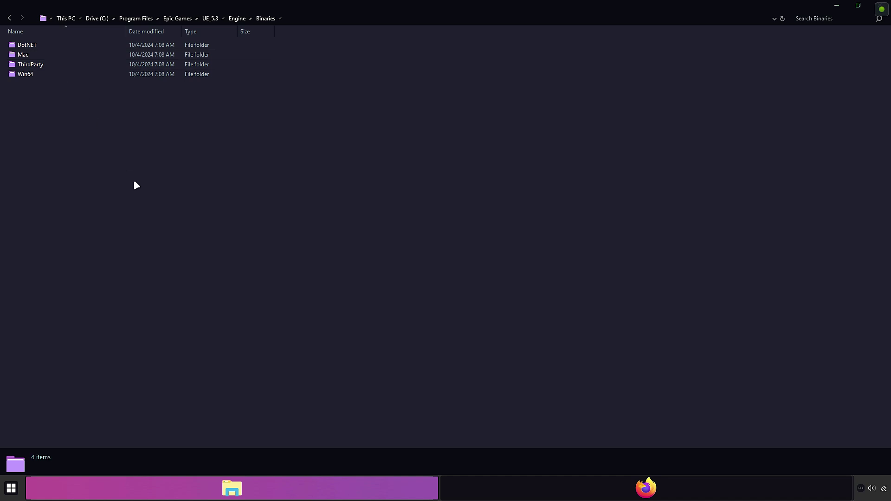
double_click(30, 65)
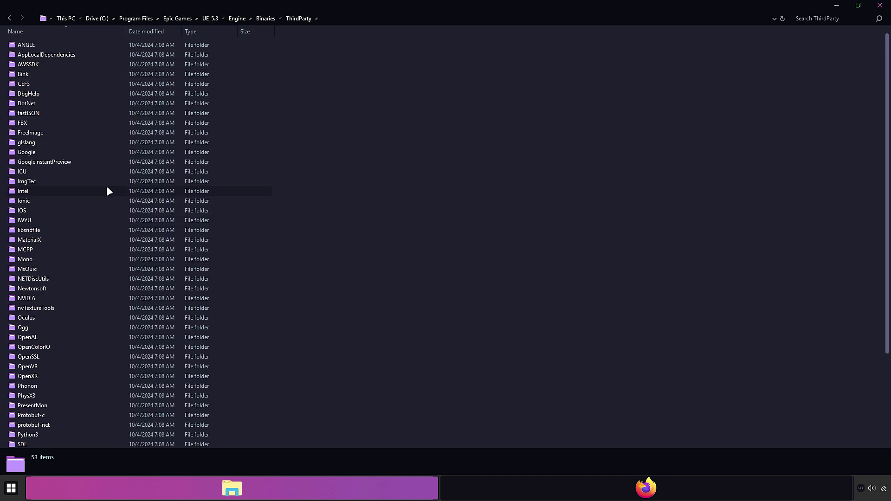
Browse into DotNet\6.0.302\windows\host\fxr\6.0.7
click(31, 105)
double_click(32, 105)
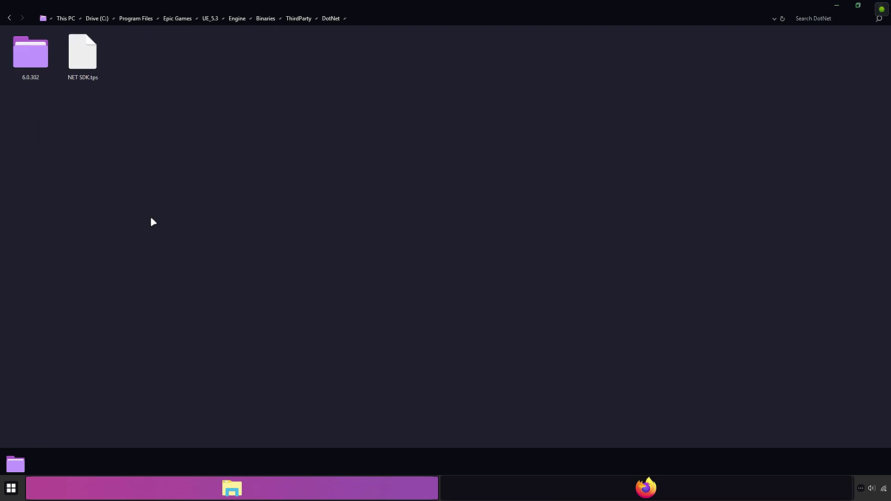
double_click(29, 77)
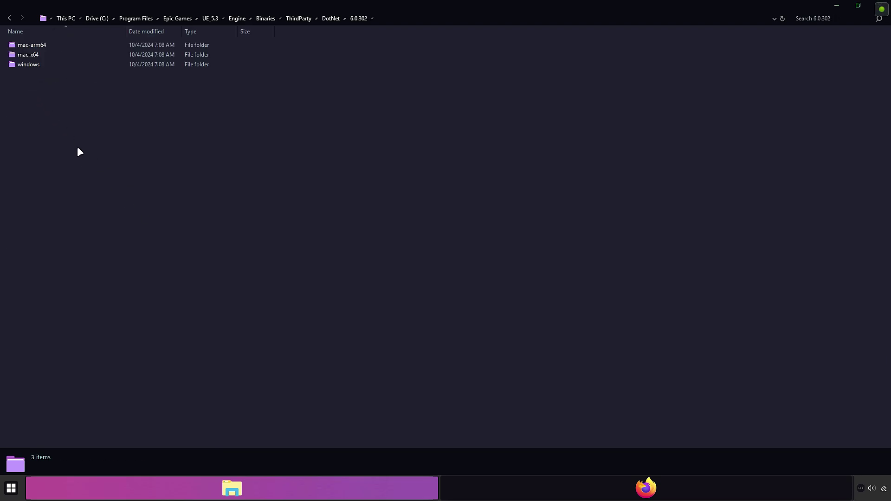
click(33, 66)
double_click(52, 64)
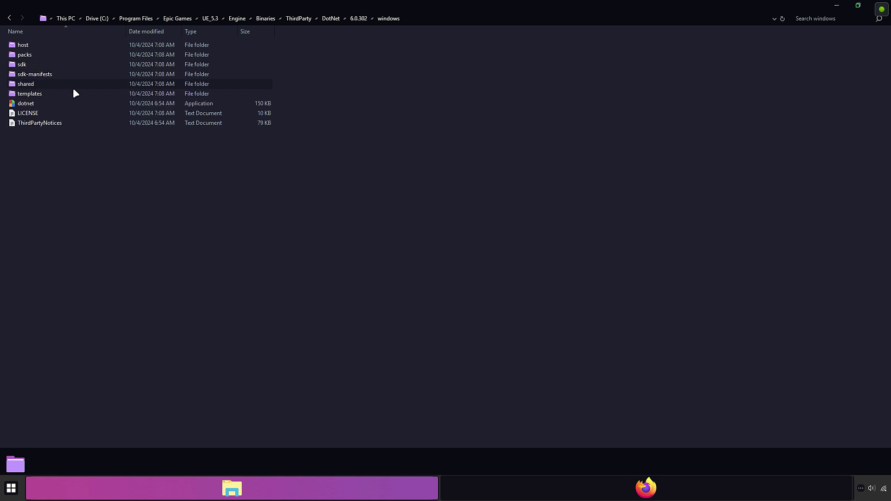
double_click(41, 46)
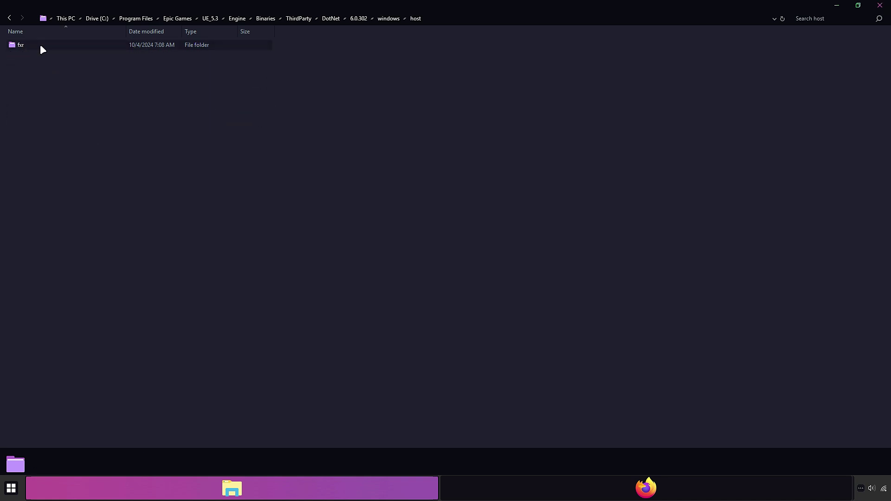
double_click(33, 48)
double_click(32, 48)
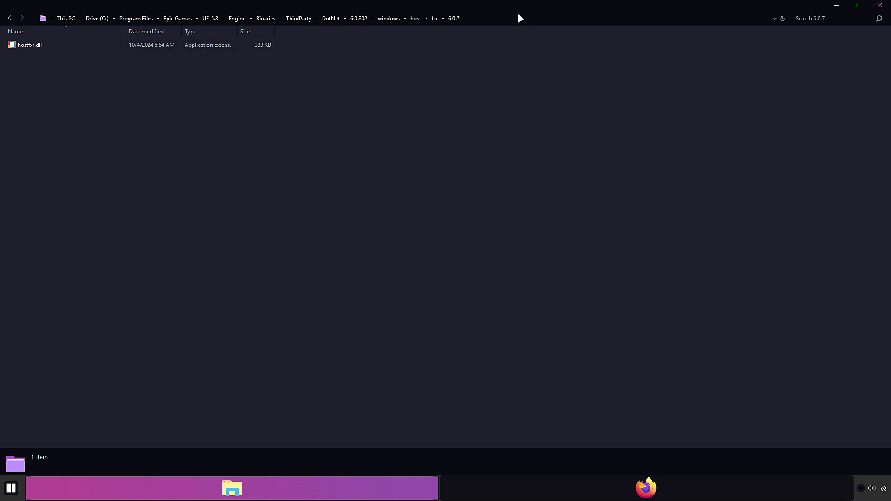
Copy hostfxr.dll and return to the UE_5.3 folder
right_click(31, 47)
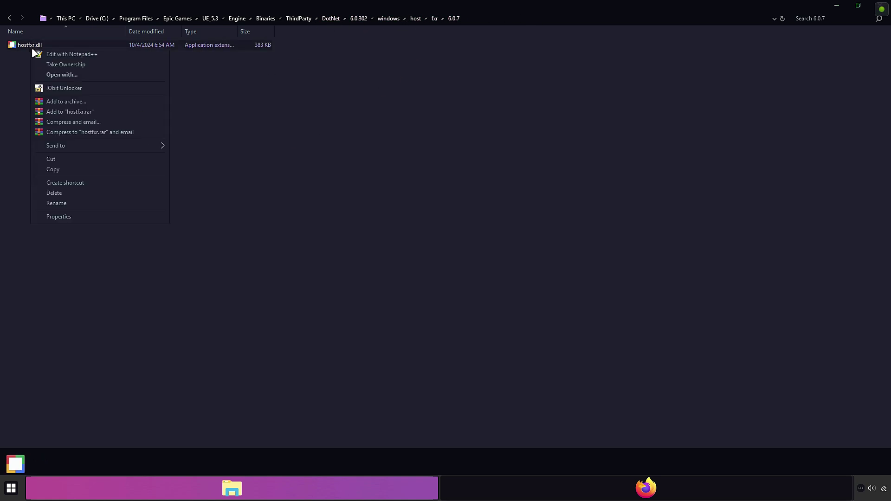
click(63, 169)
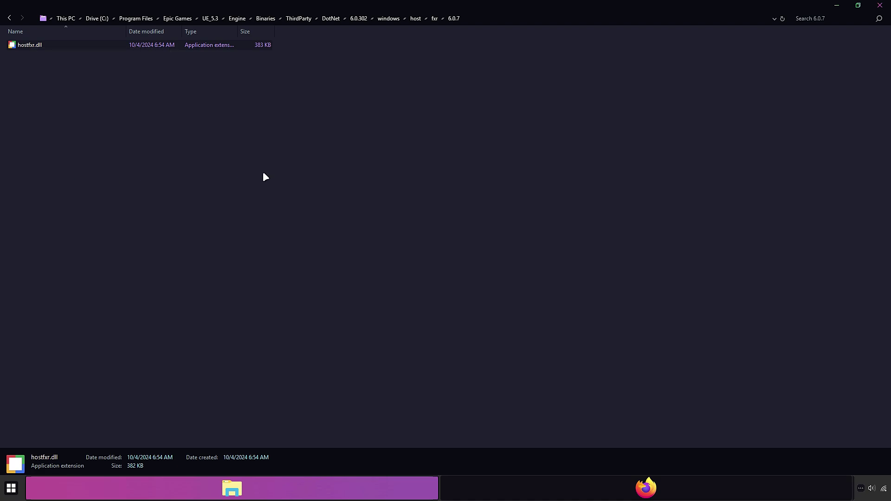
click(288, 158)
click(211, 18)
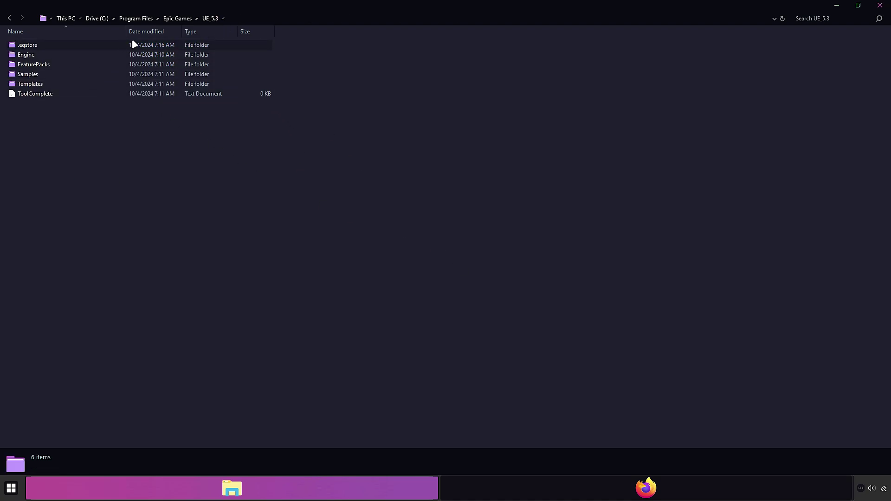
Browse to UE_5.3\Engine\Binaries\DotNET\AutomationTool
click(172, 19)
double_click(39, 45)
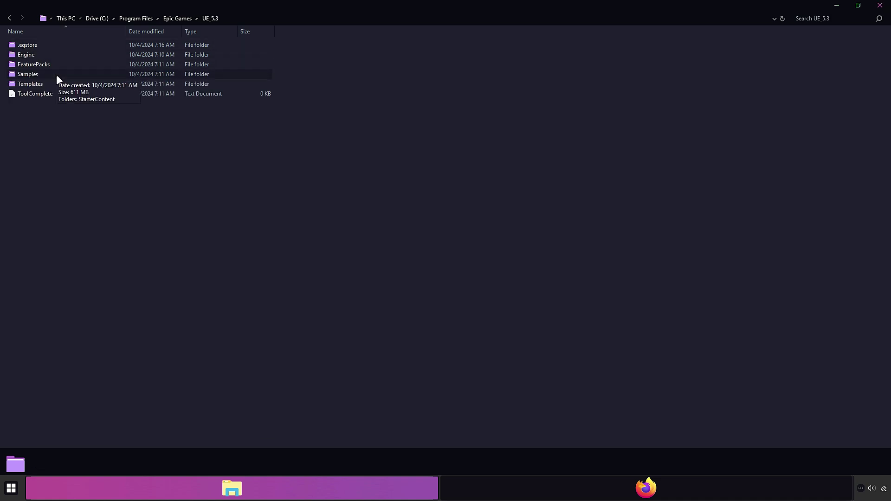
double_click(26, 55)
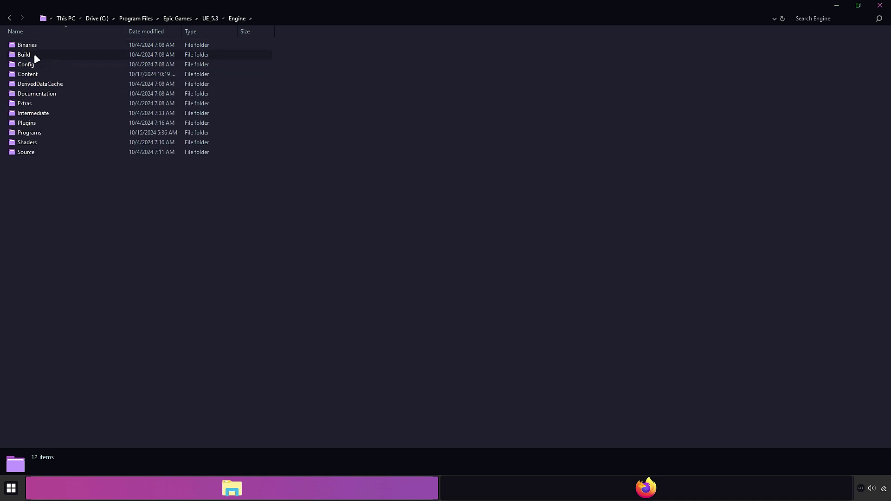
double_click(39, 47)
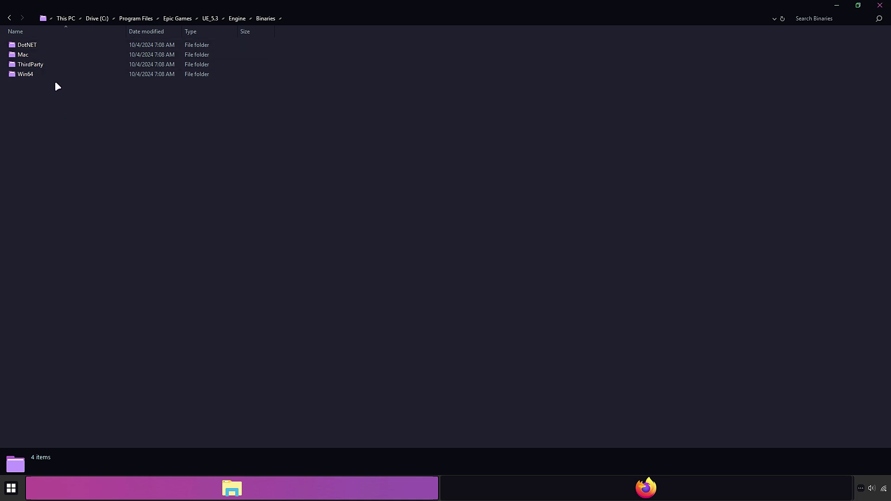
double_click(44, 45)
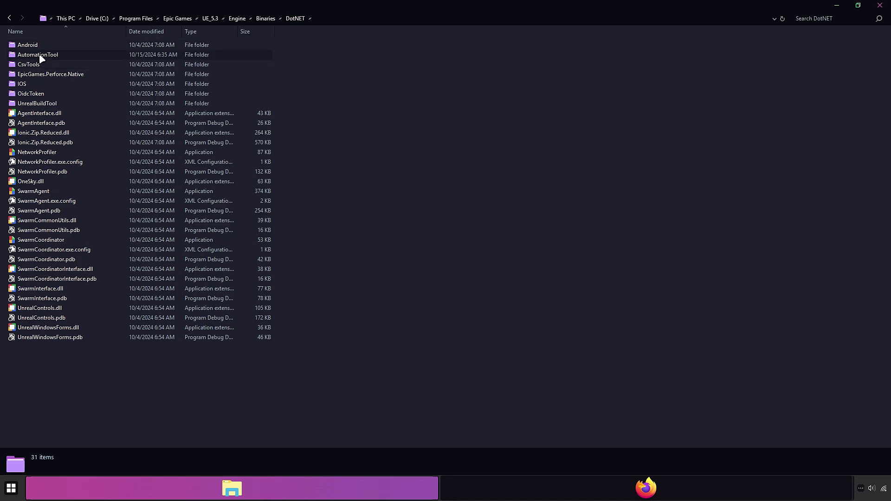
double_click(39, 54)
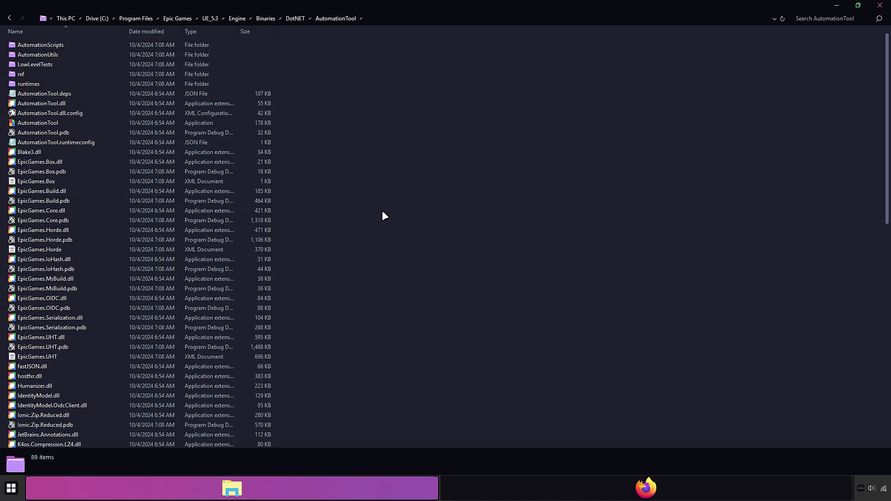
Paste hostfxr.dll into AutomationTool, replacing the existing copy
right_click(354, 111)
click(388, 179)
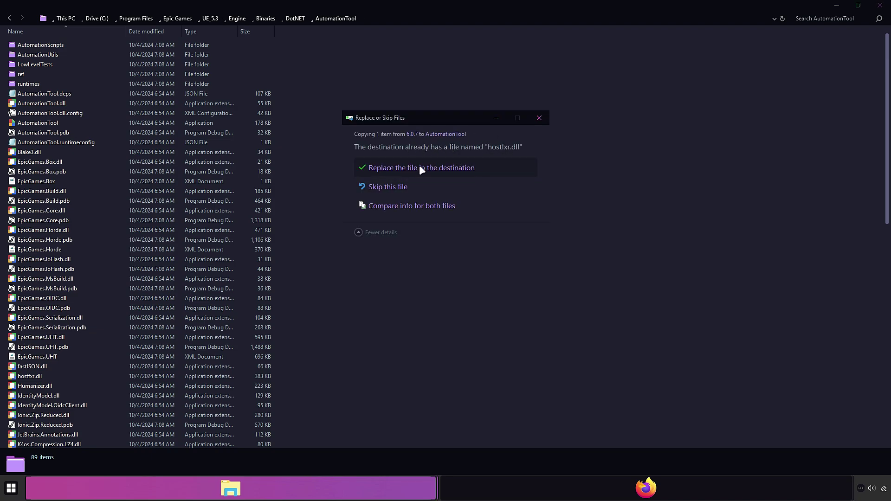
click(532, 117)
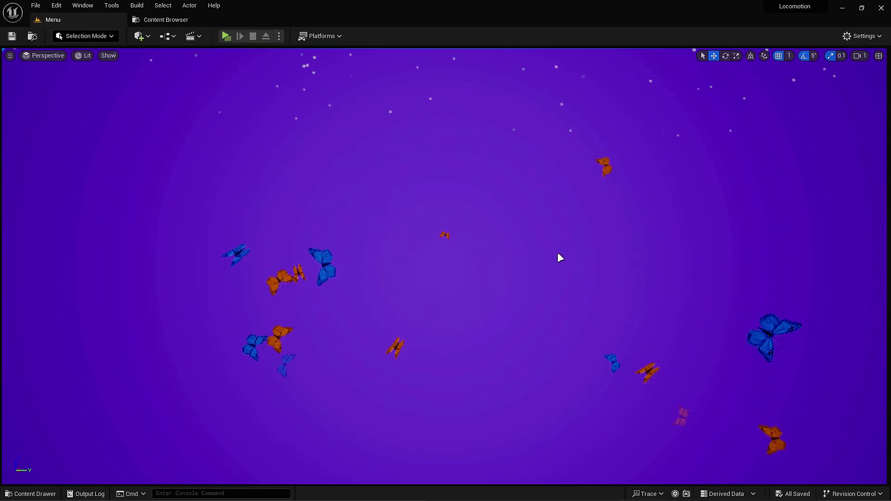
In Project Settings > Maps & Modes, confirm Player_Mode as the default game mode
click(56, 5)
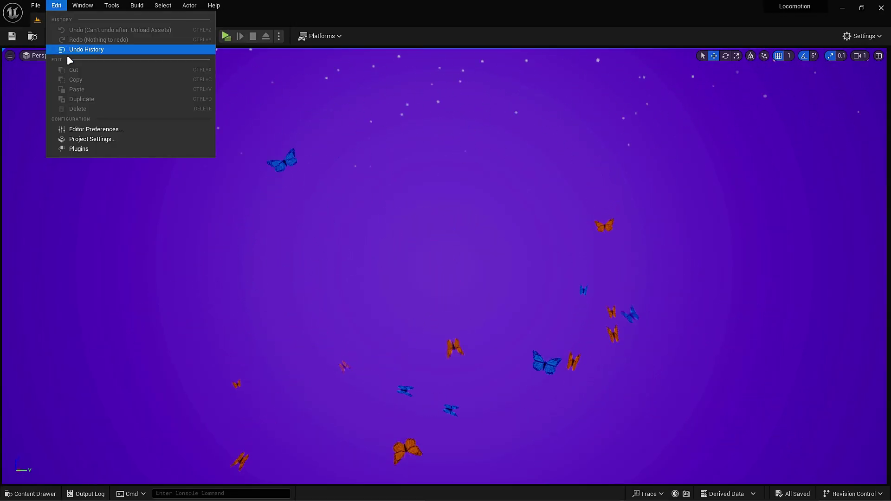
click(123, 141)
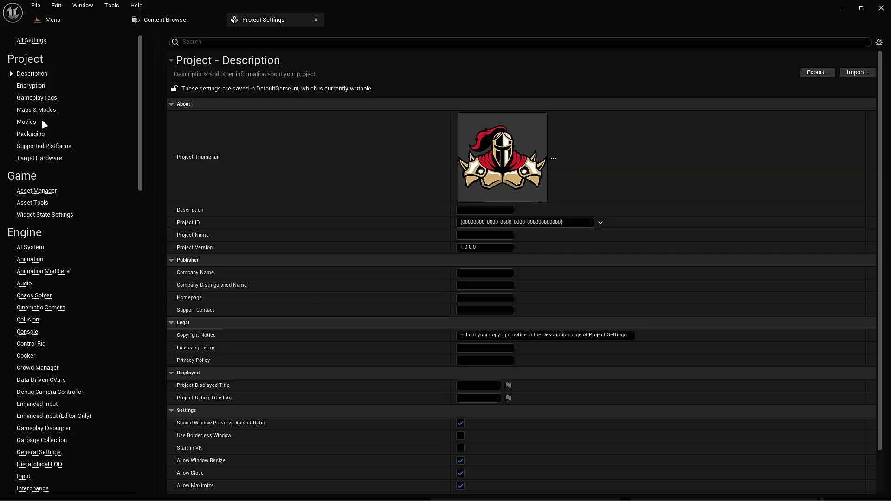
click(33, 110)
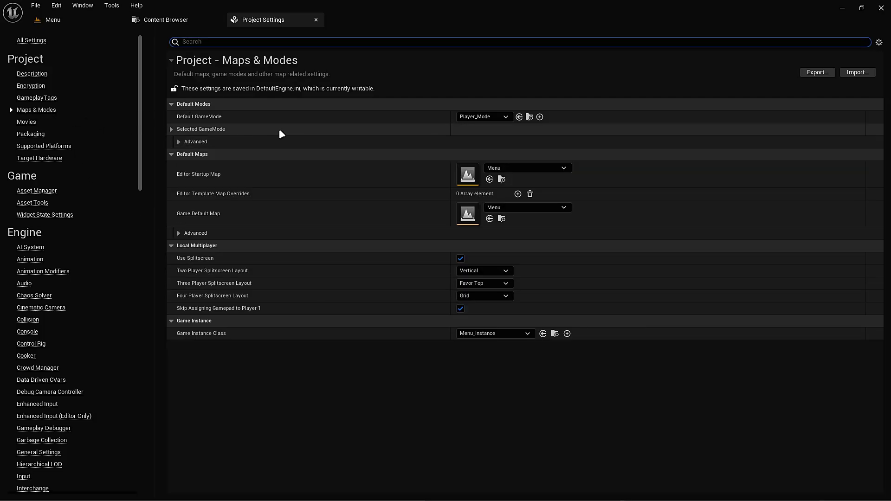
click(171, 129)
click(478, 116)
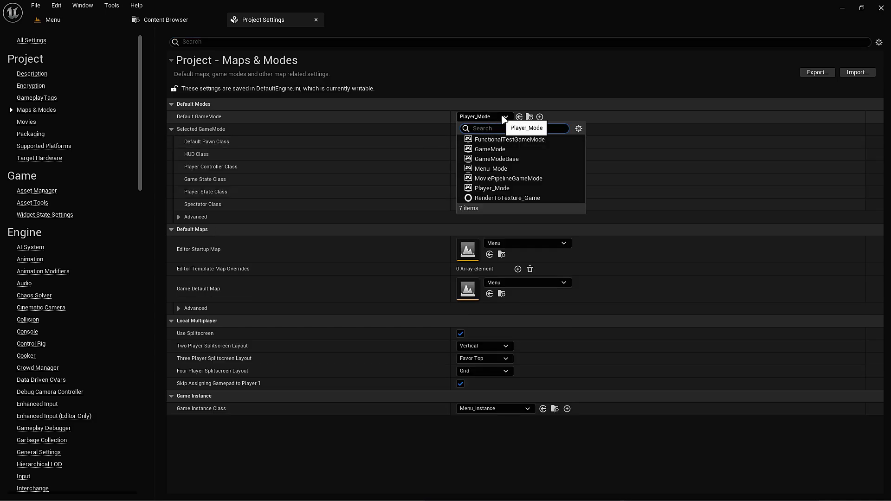
click(453, 181)
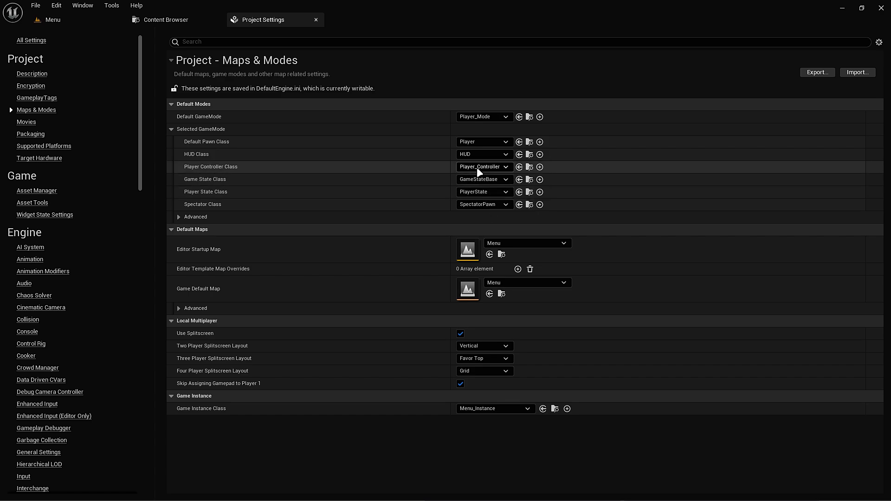
click(529, 167)
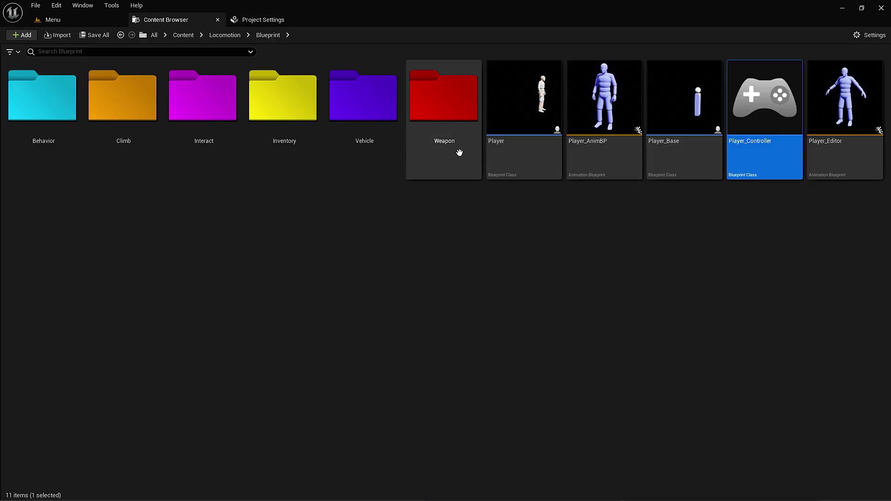
click(254, 25)
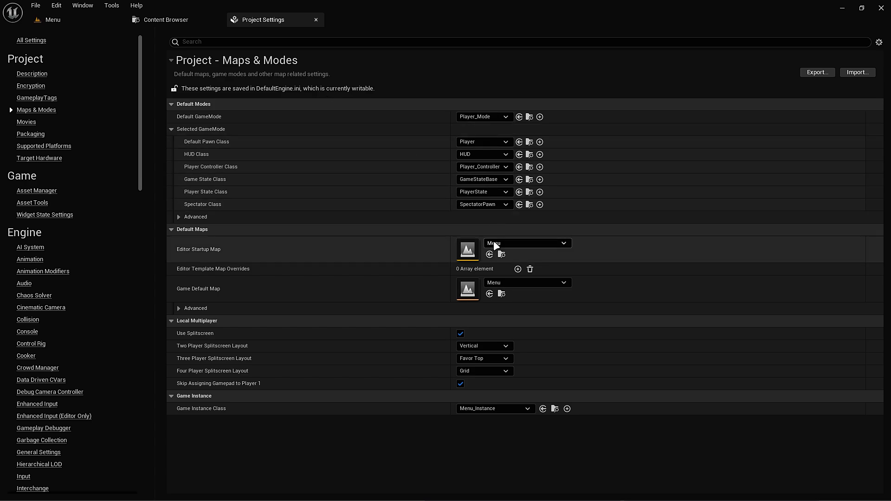
Confirm Menu as the startup and default map and Menu_Instance as the game instance
click(521, 244)
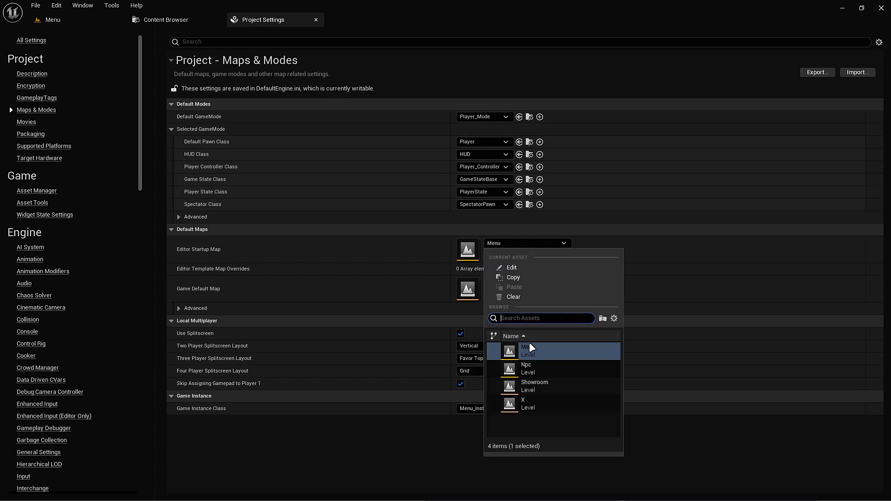
click(427, 246)
click(507, 283)
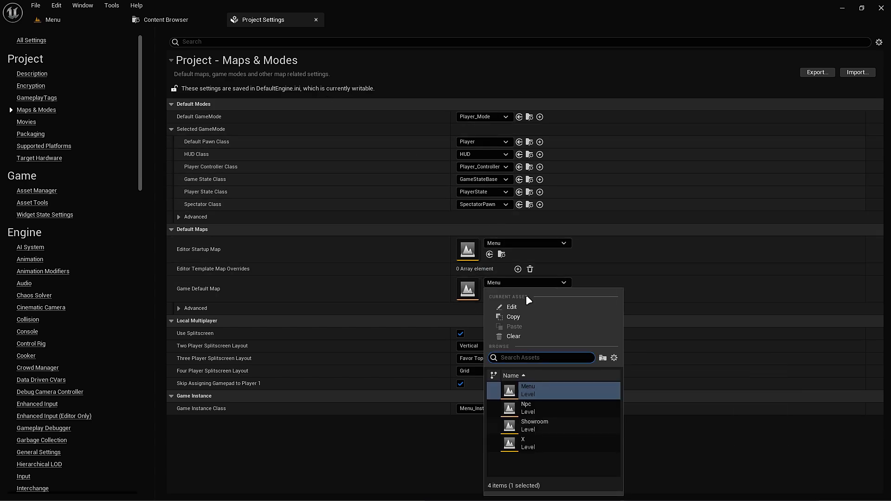
click(434, 288)
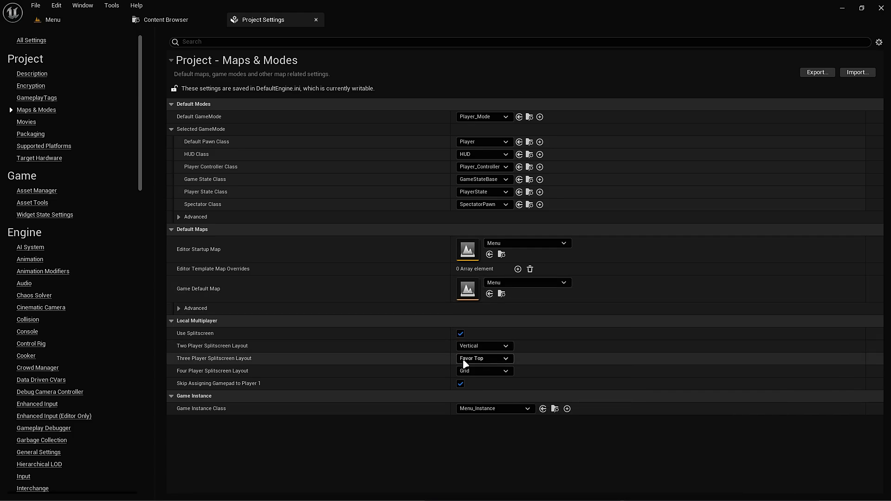
click(478, 409)
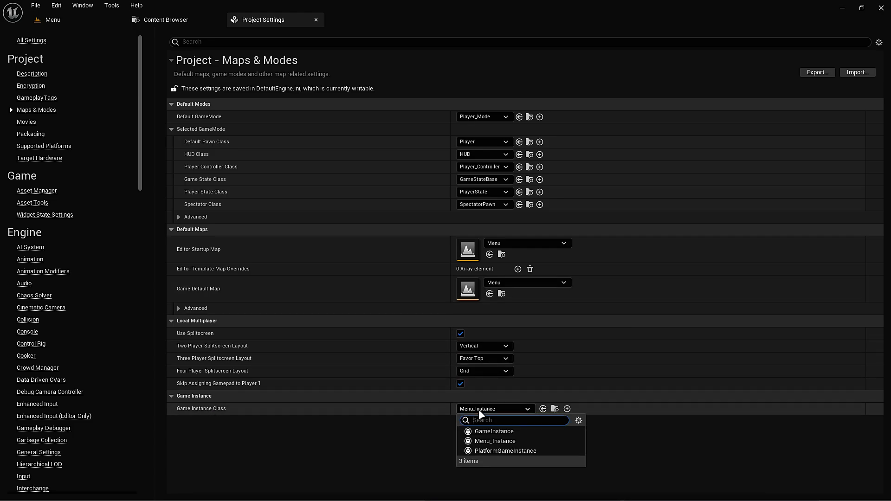
click(409, 419)
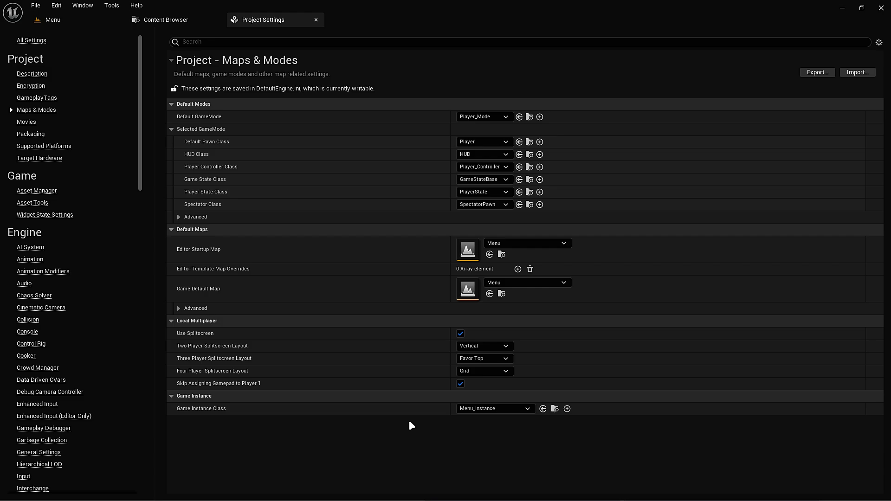
Close Project Settings and open Platforms > Project Launcher with custom profiles shown under the device
click(316, 20)
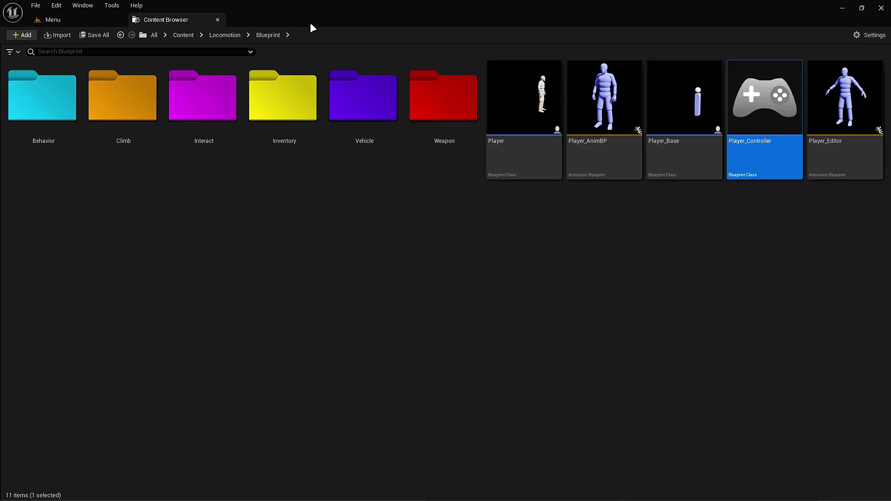
click(96, 22)
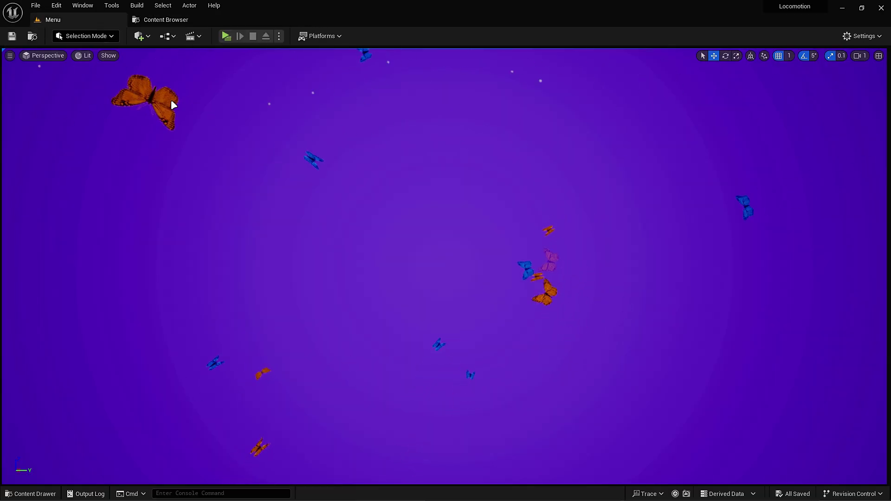
click(317, 36)
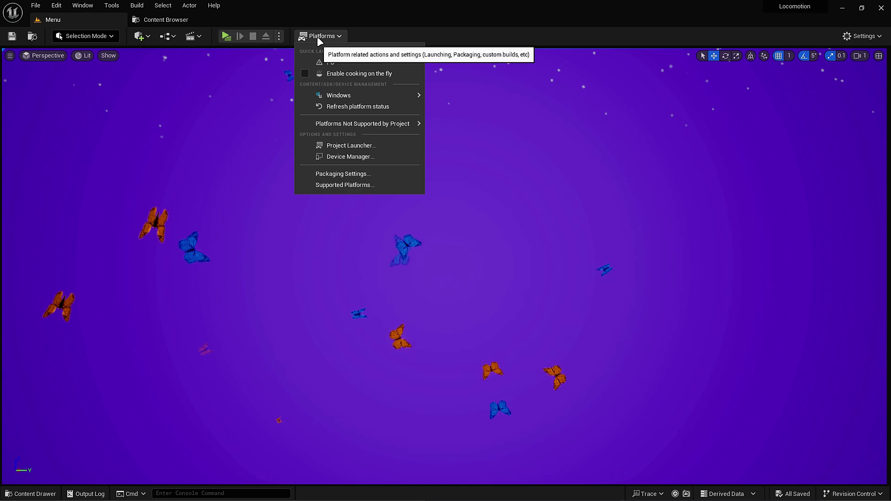
click(381, 145)
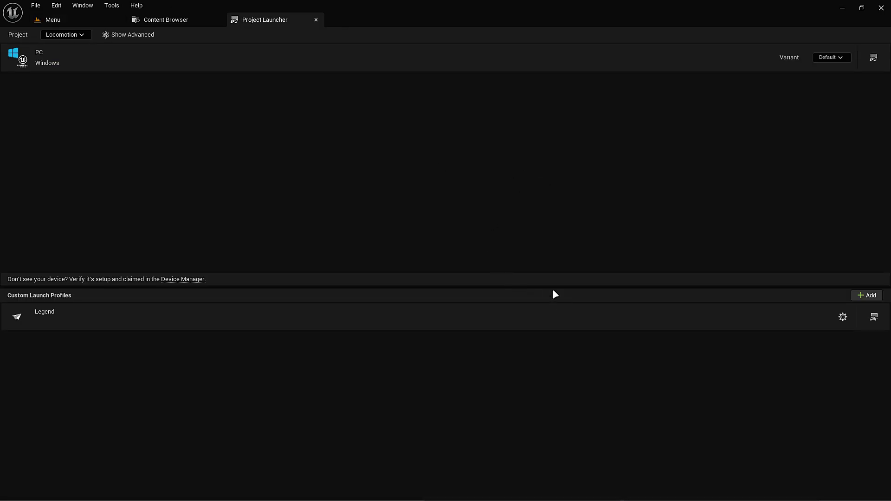
mouse_move(545, 288)
mouse_down()
mouse_move(523, 212)
mouse_move(513, 102)
mouse_up()
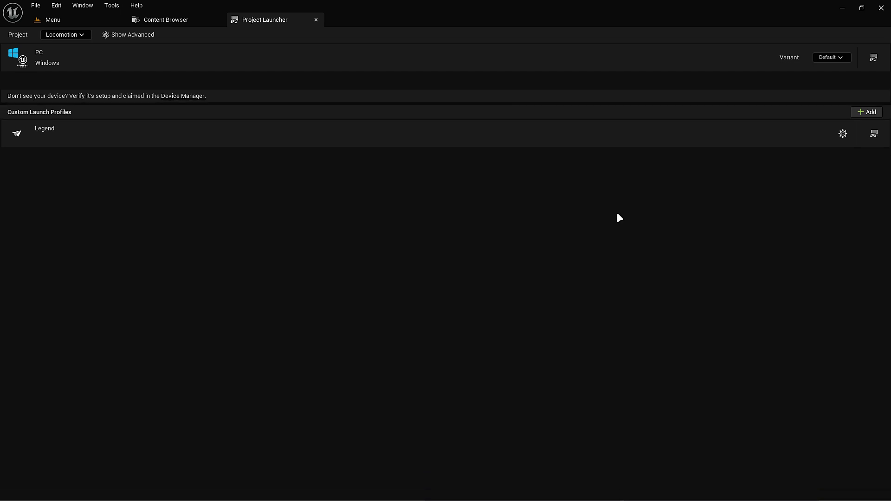
Create a new custom launch profile and rename it Loco
click(864, 111)
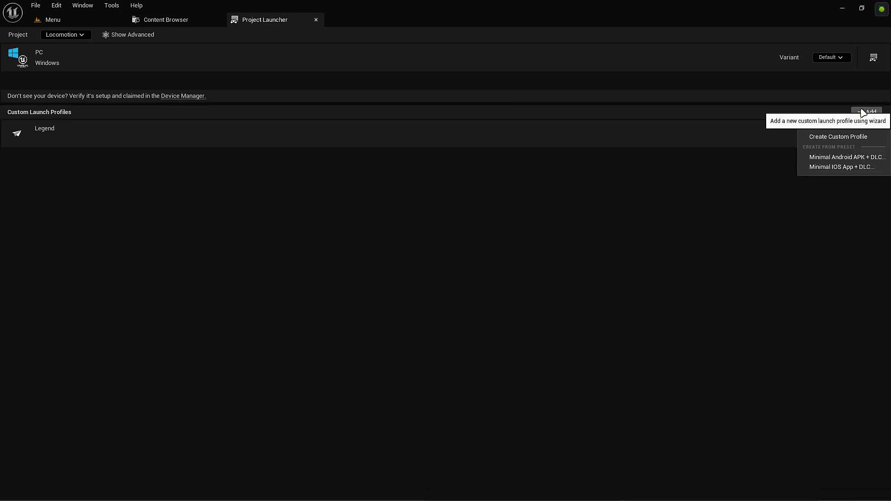
click(842, 136)
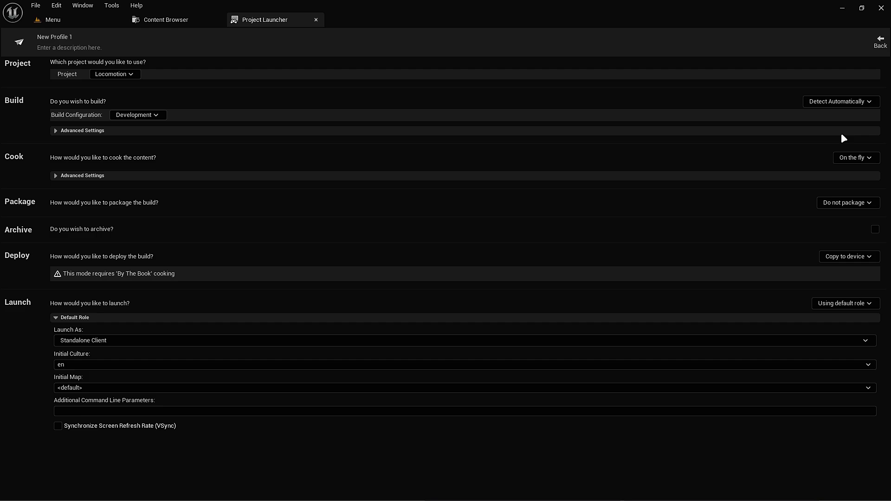
double_click(76, 38)
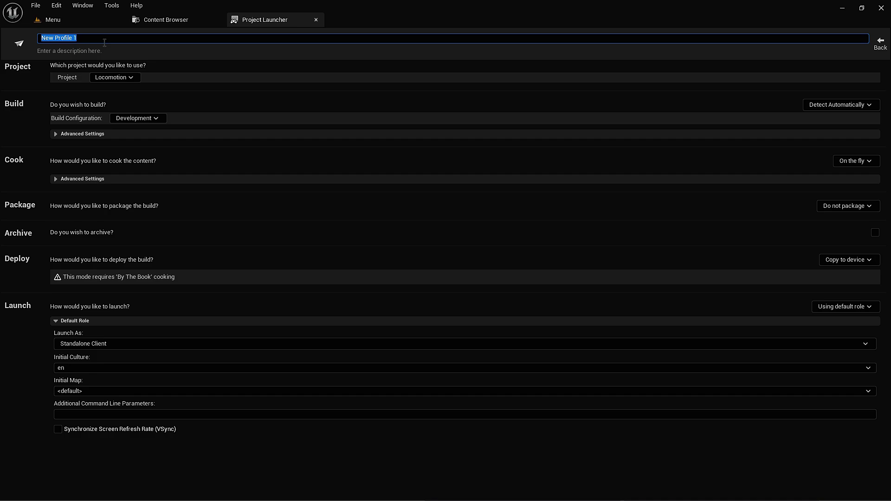
text(Loco)
key(Return)
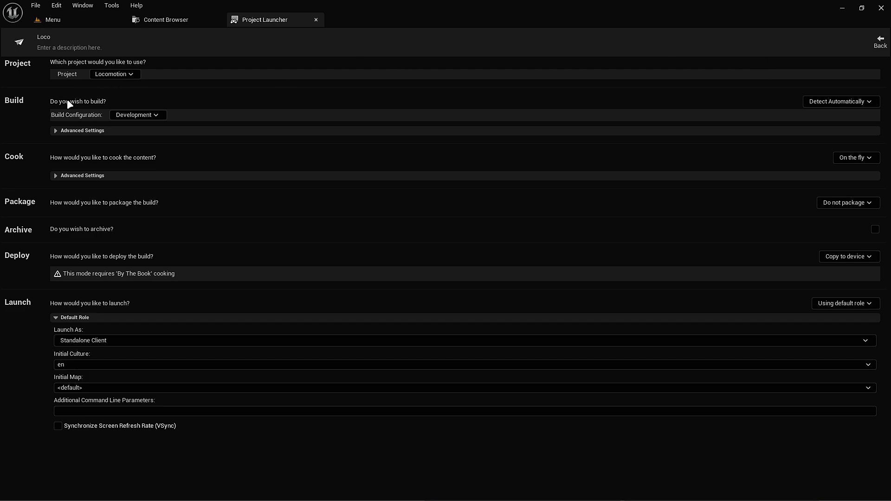
Make Loco always build in Shipping configuration and cook content By the book
click(831, 99)
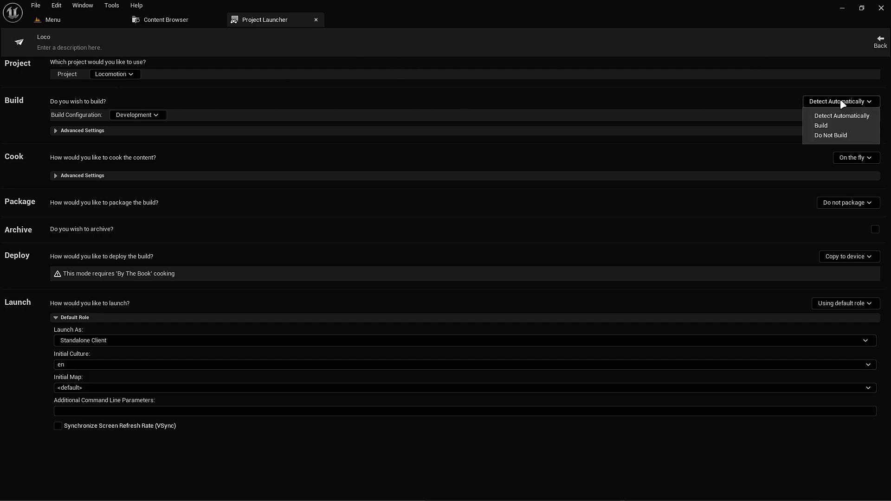
click(824, 125)
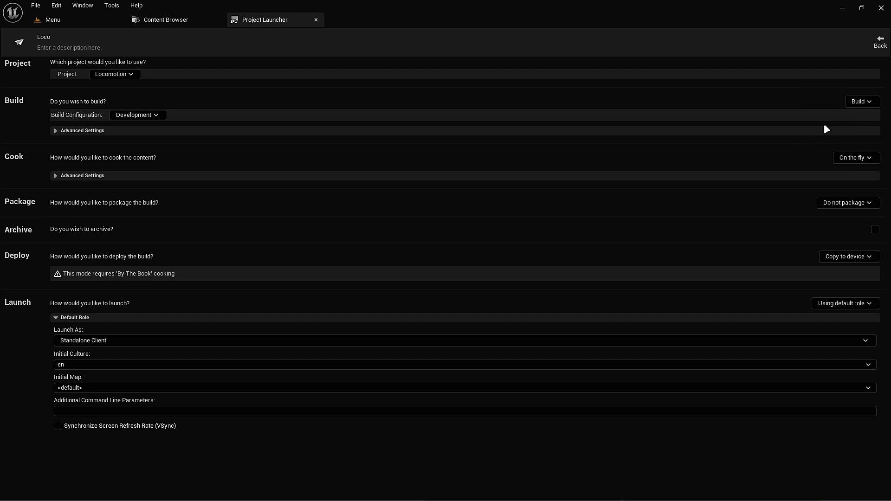
click(135, 116)
click(150, 148)
click(54, 129)
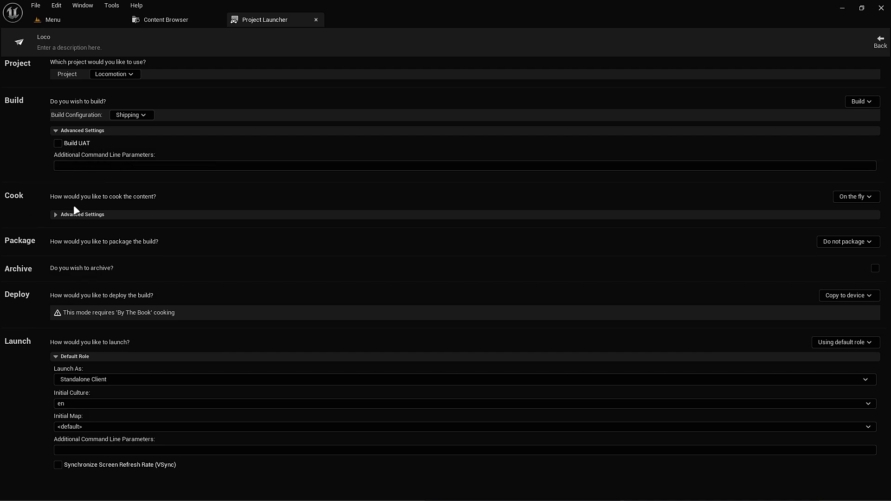
click(56, 215)
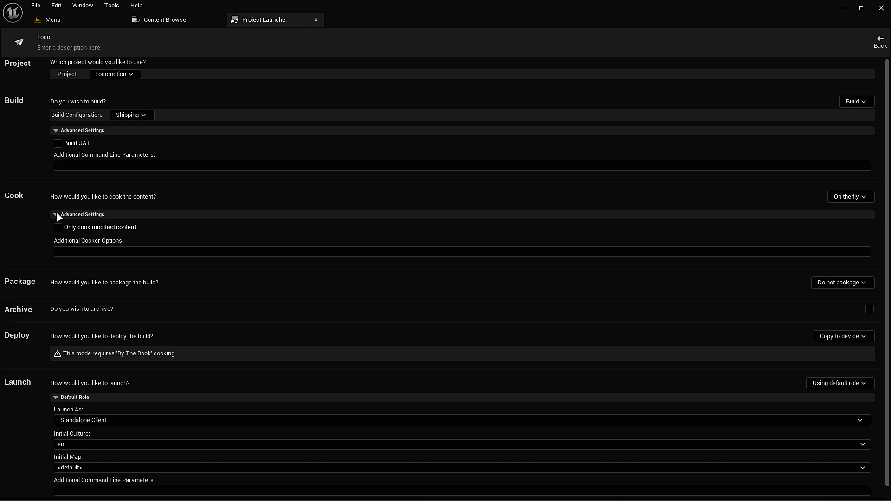
click(849, 197)
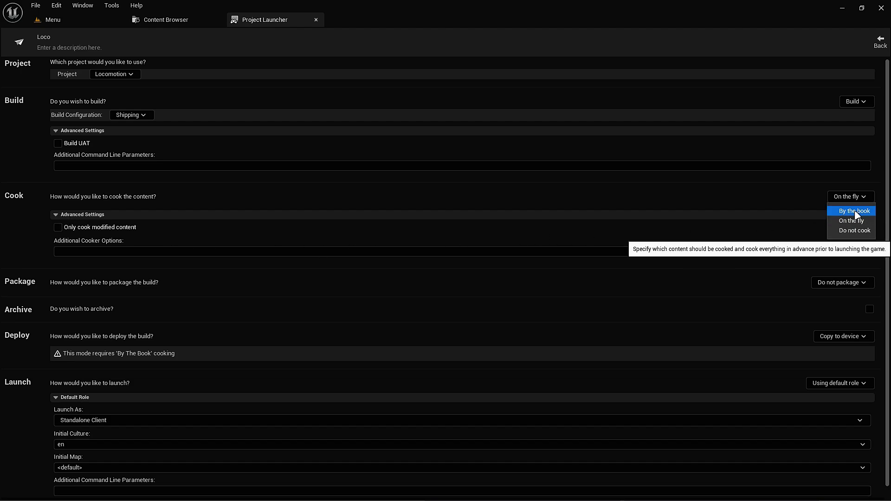
click(855, 212)
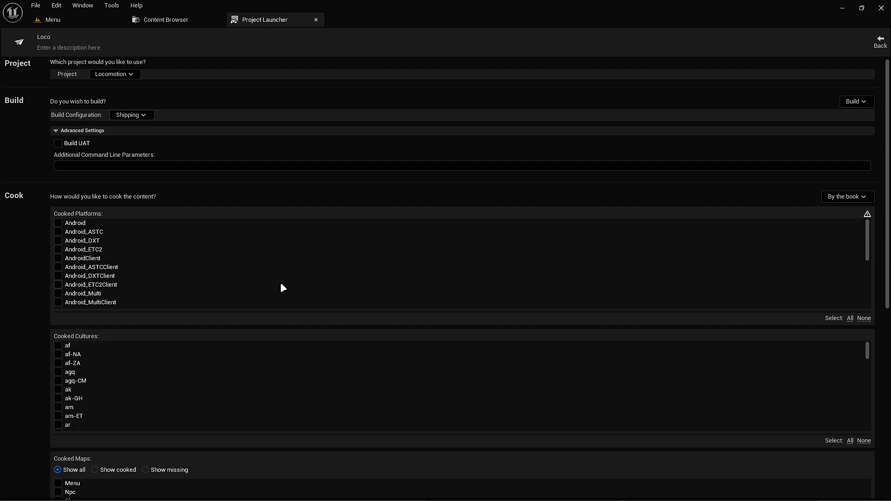
Tick Windows under Cooked Platforms and en under Cooked Cultures
drag(868, 227, 871, 287)
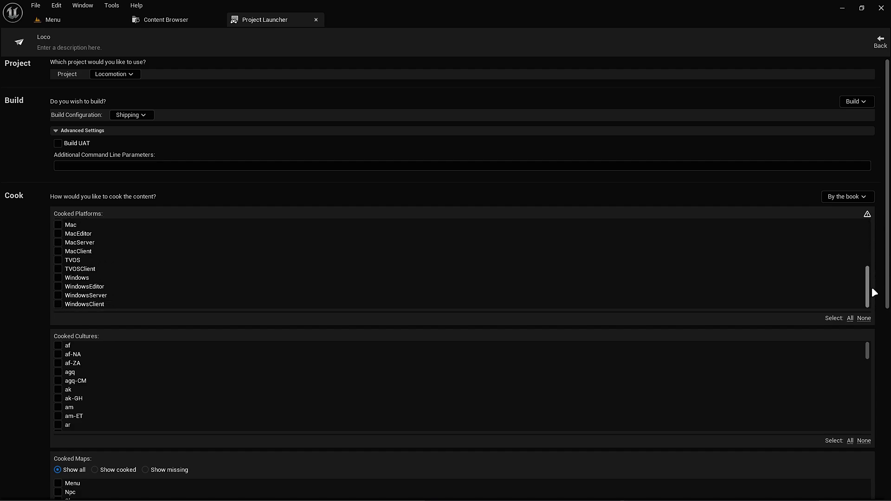
click(58, 278)
mouse_move(865, 294)
mouse_down()
mouse_move(873, 246)
mouse_move(869, 306)
mouse_up()
scroll(406, 331, down, 2)
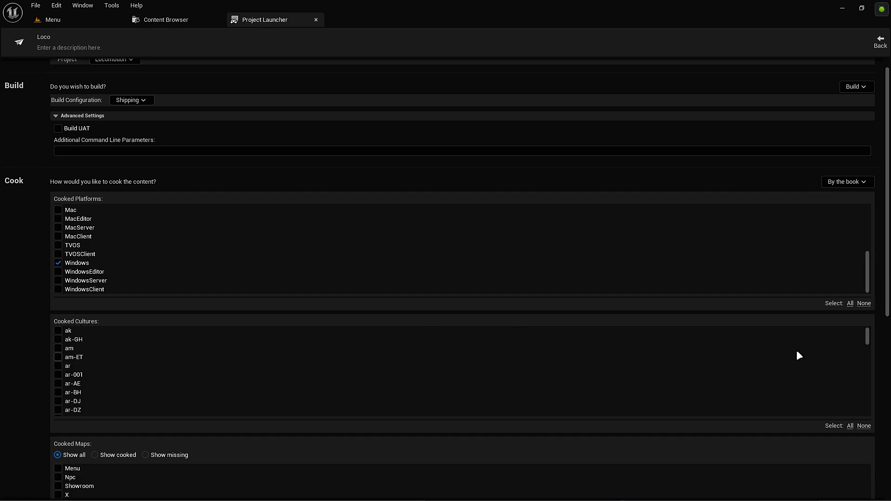
drag(867, 335, 867, 347)
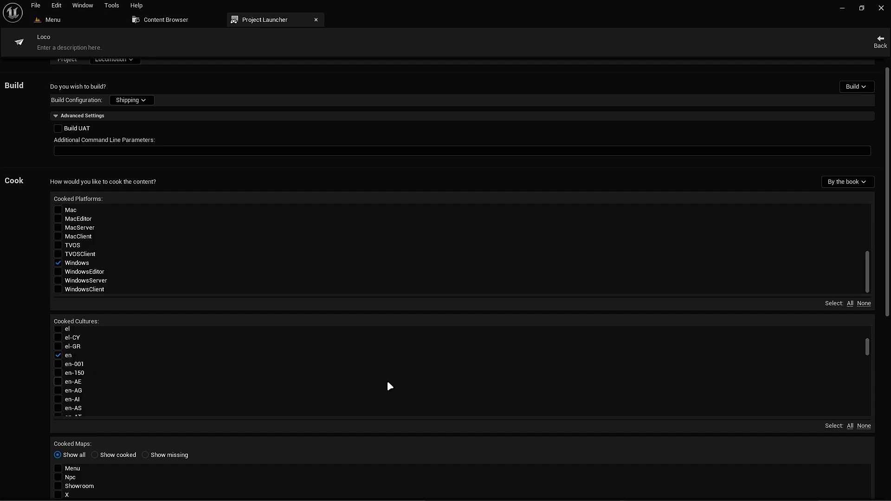
mouse_move(868, 346)
mouse_down()
mouse_move(880, 374)
mouse_move(883, 345)
mouse_up()
click(58, 355)
scroll(40, 355, down, 4)
scroll(37, 376, down, 4)
scroll(42, 350, down, 4)
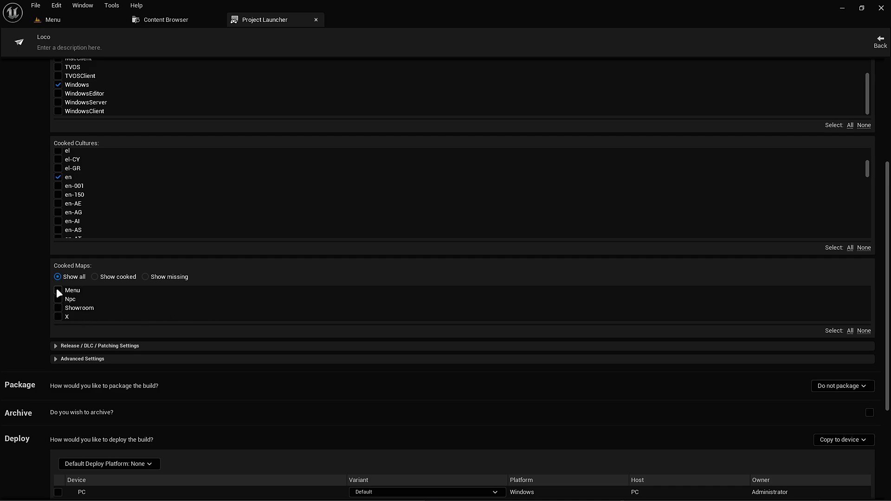
click(174, 21)
click(226, 35)
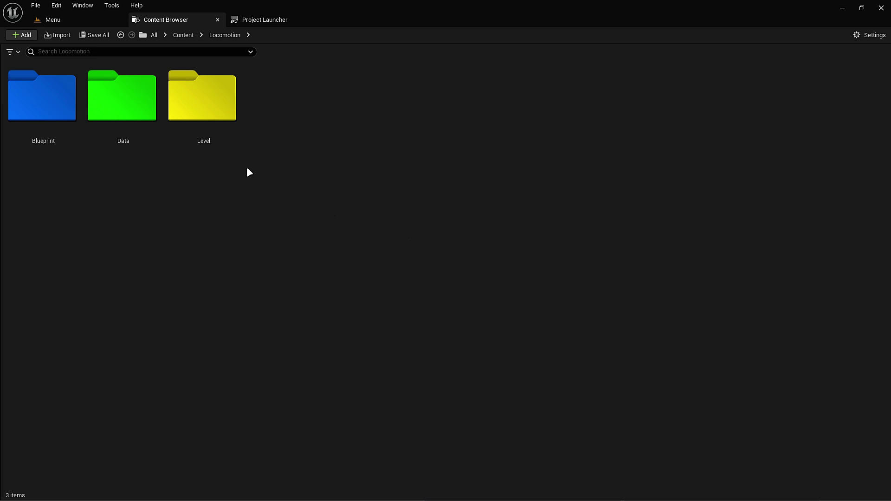
double_click(229, 149)
click(32, 159)
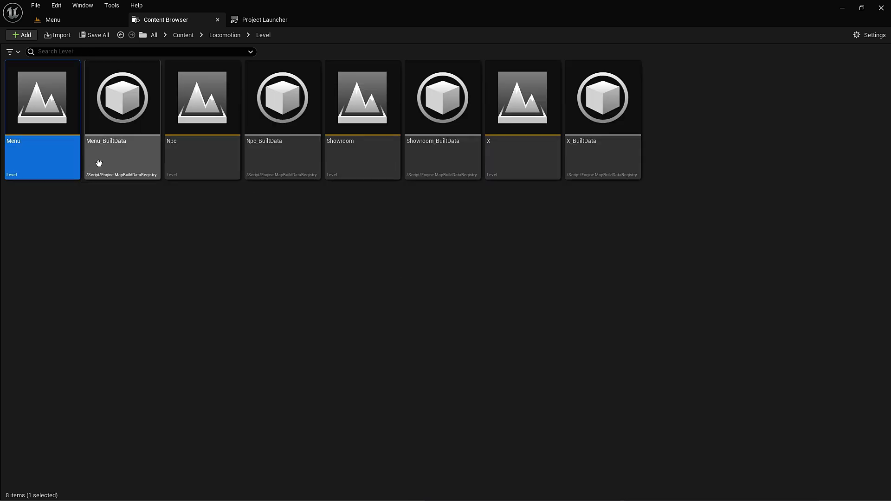
click(191, 161)
click(344, 163)
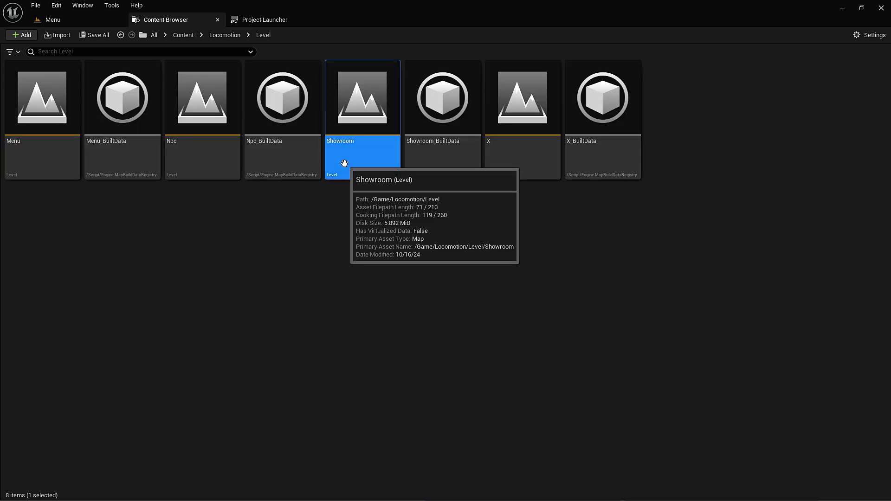
click(509, 176)
click(482, 226)
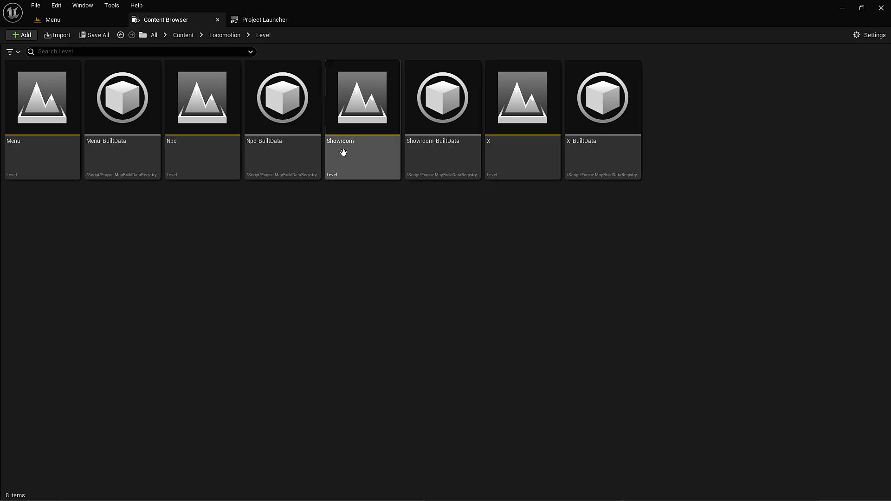
click(256, 24)
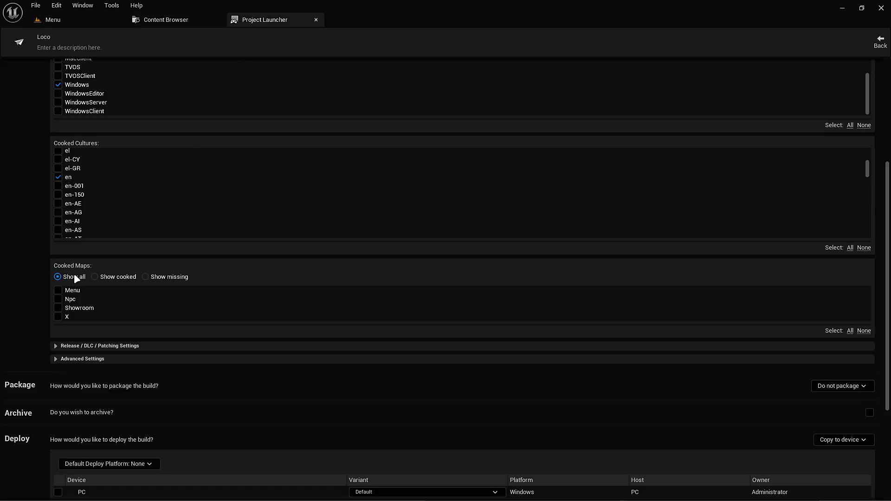
Tick the Showroom and X maps for cooking and expand Release / DLC / Patching Settings
click(58, 308)
click(58, 316)
scroll(75, 311, down, 1)
scroll(72, 318, down, 2)
scroll(68, 316, down, 2)
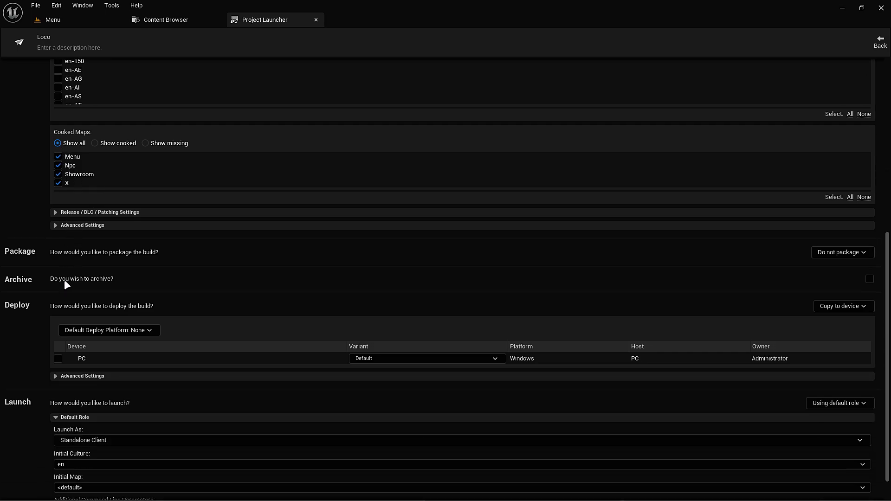
click(57, 212)
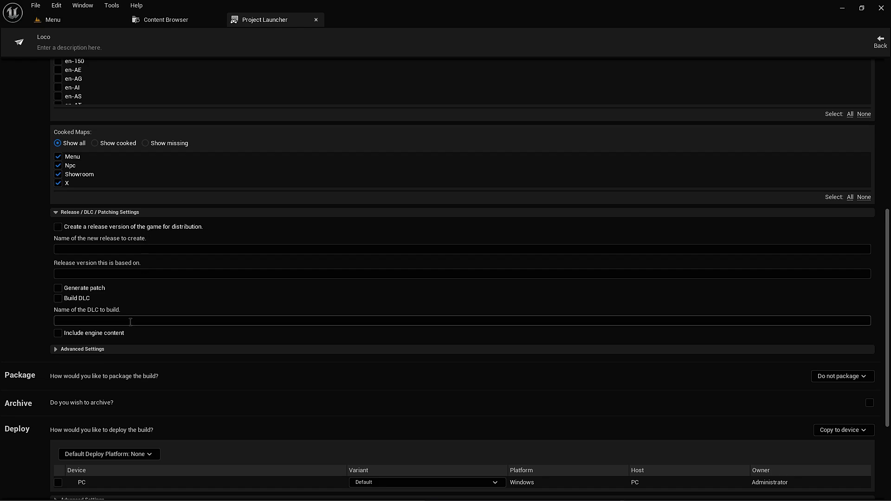
Enable 'Store all content in a single file (UnrealPak)' and expand Http Chunk Install Settings
click(70, 350)
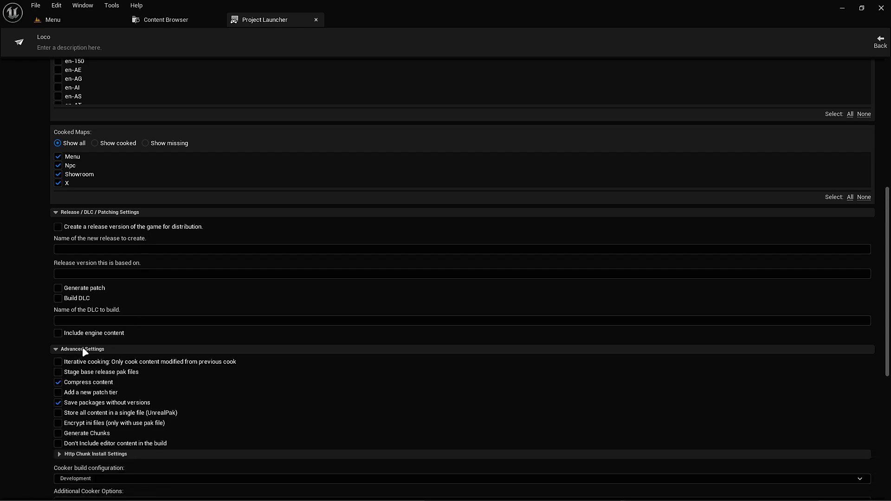
scroll(82, 347, down, 2)
scroll(82, 347, down, 2)
scroll(82, 340, down, 2)
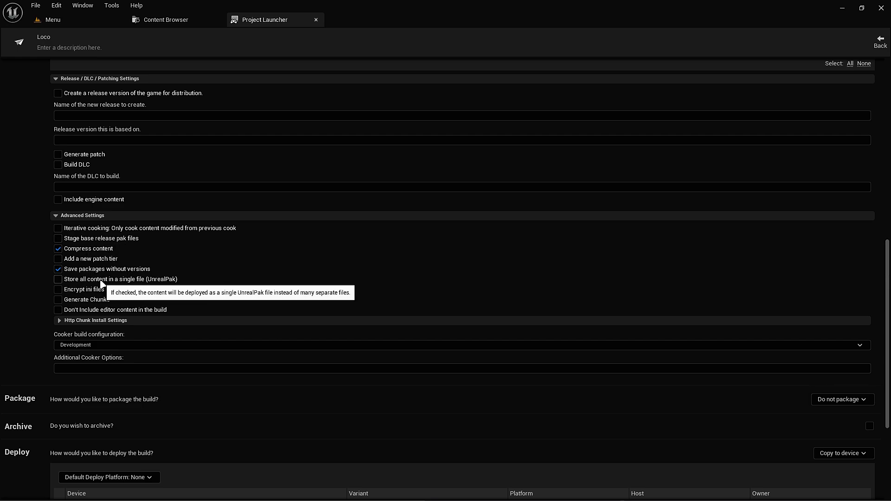
click(63, 280)
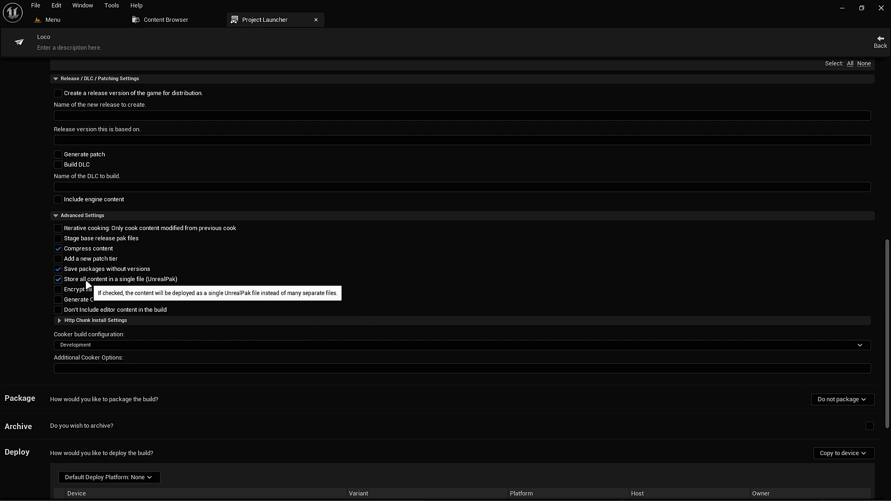
click(59, 320)
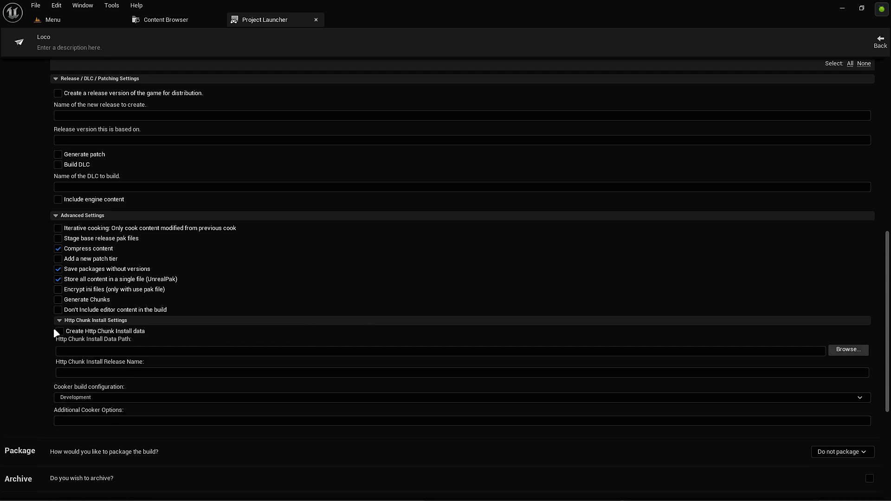
scroll(46, 324, down, 5)
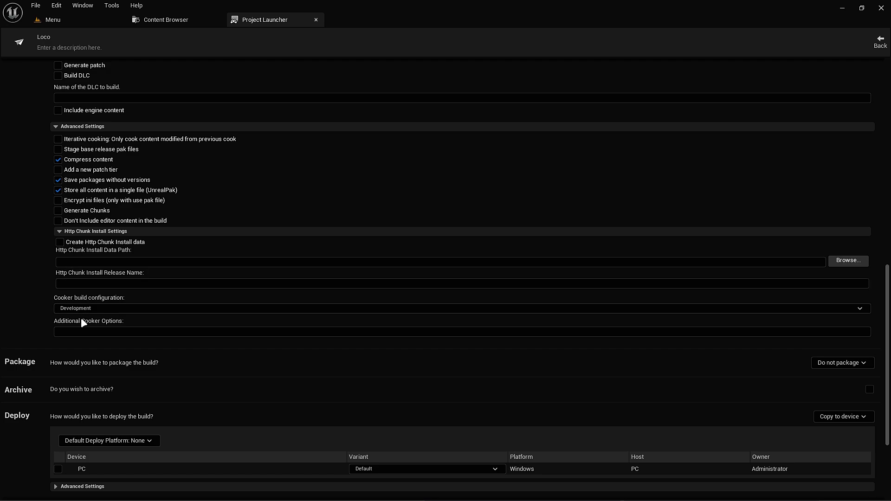
scroll(88, 331, down, 2)
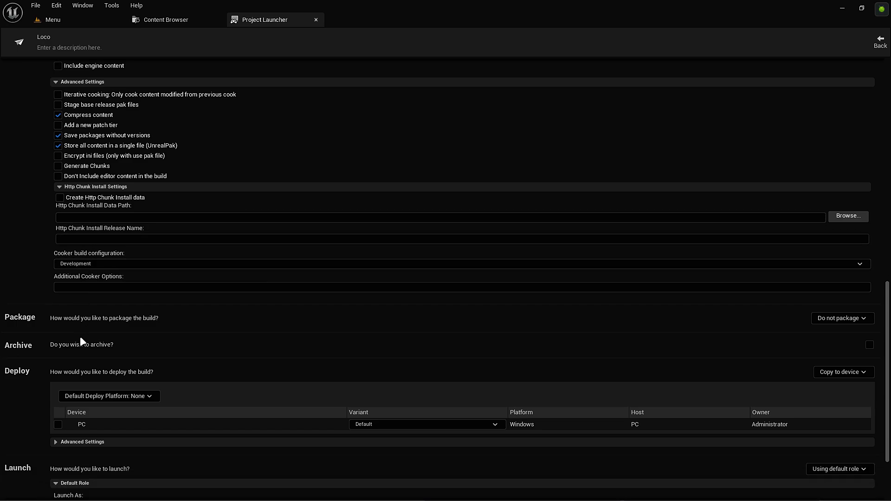
scroll(79, 317, down, 2)
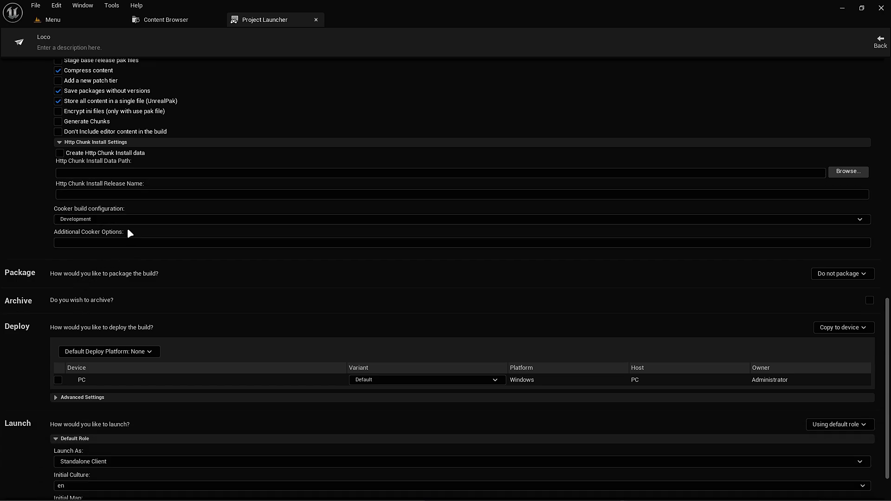
Switch the Loco profile's packaging option to 'Package & store locally'
scroll(110, 290, down, 2)
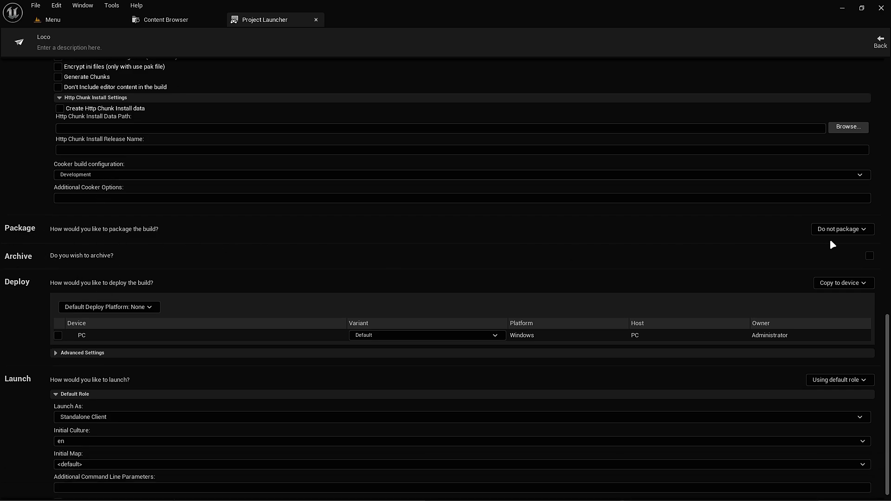
click(843, 230)
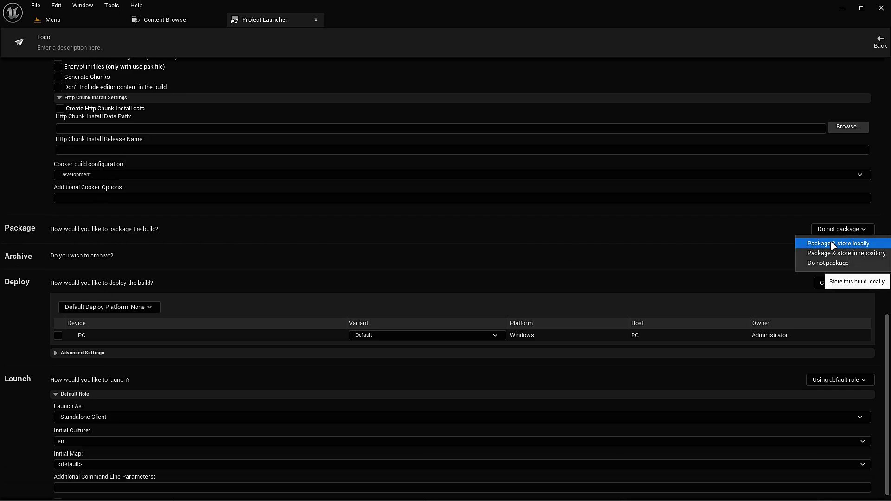
click(872, 244)
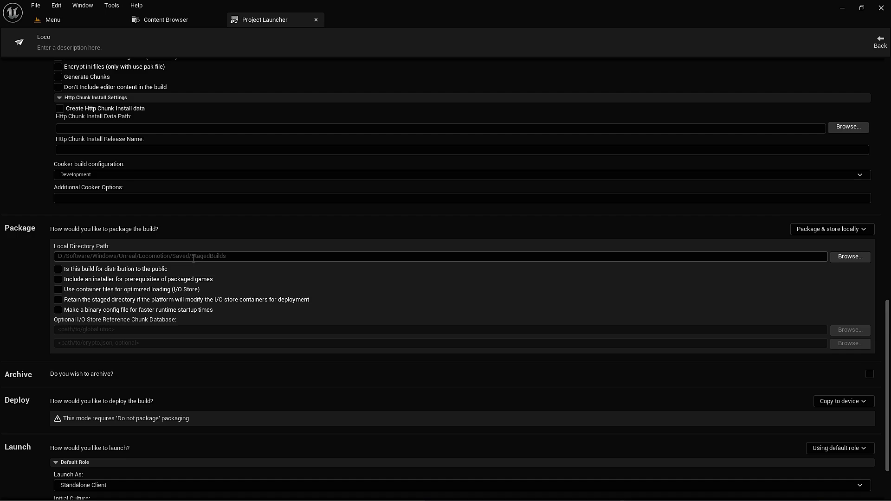
Create a new Test folder in E:\X and select it as the local directory path E:/X/Test/
click(852, 258)
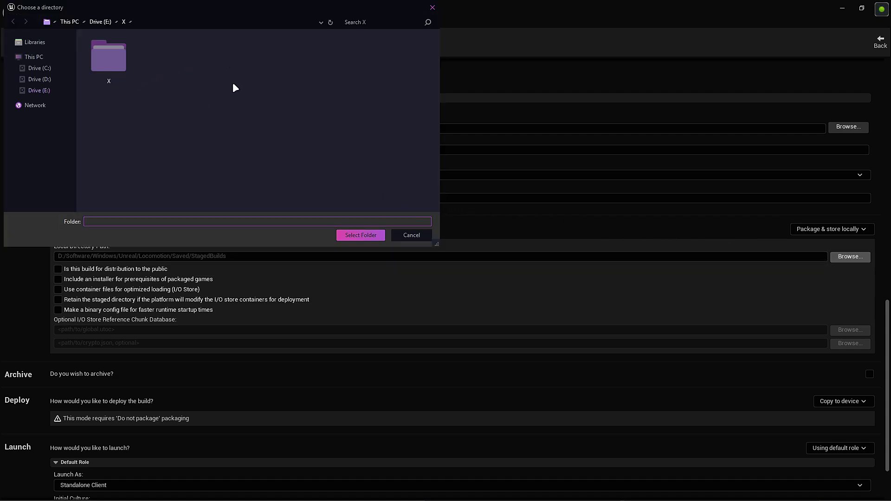
right_click(236, 89)
click(374, 198)
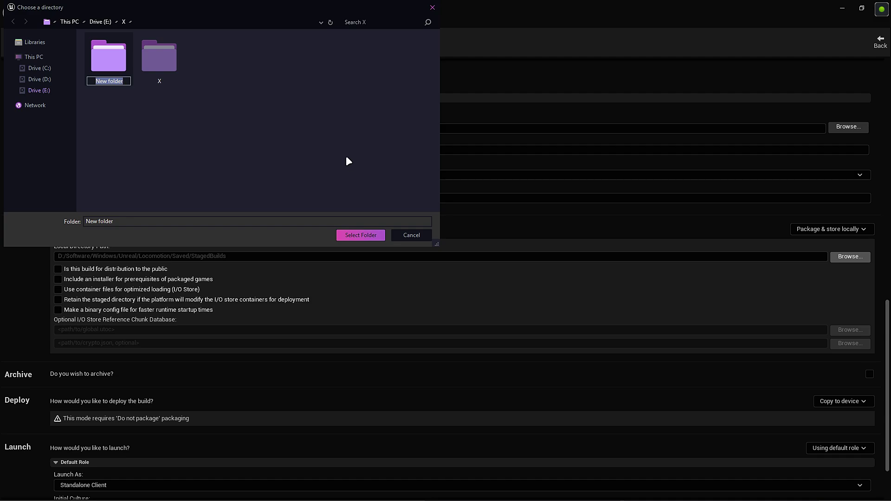
text(Test)
key(Return)
double_click(99, 67)
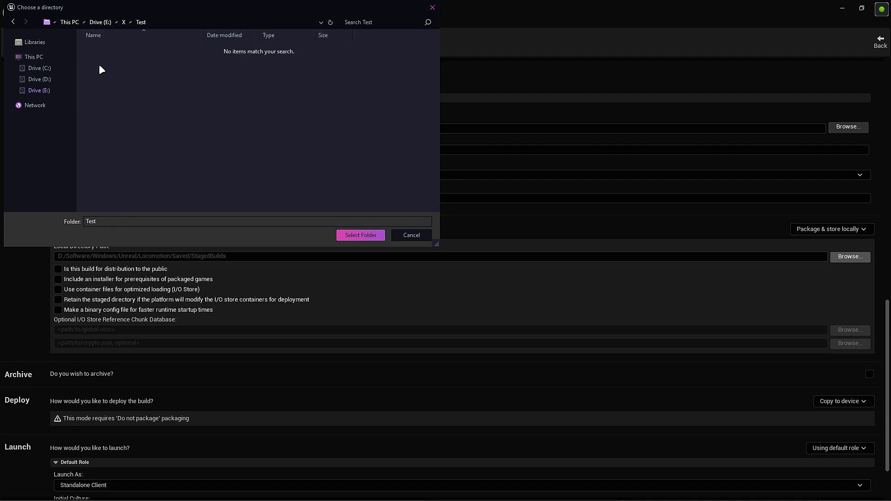
click(366, 235)
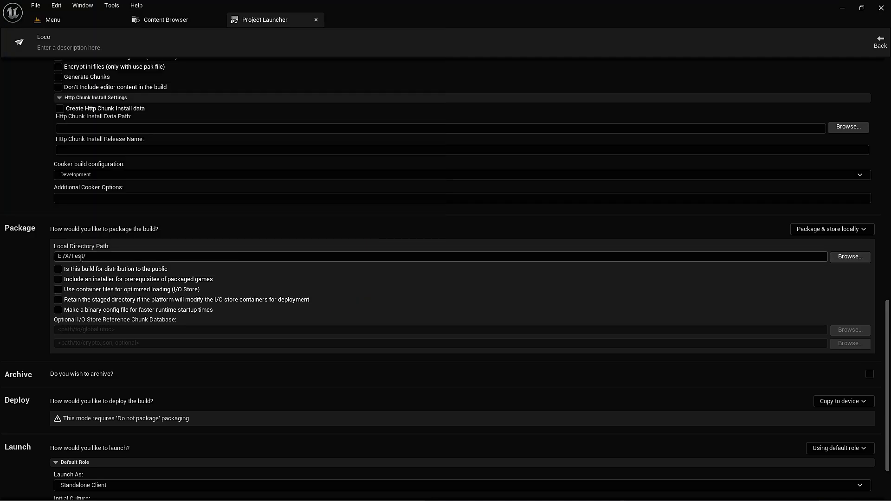
Set the Deploy option to 'Do not deploy', then return to the top of the profile
scroll(167, 325, down, 2)
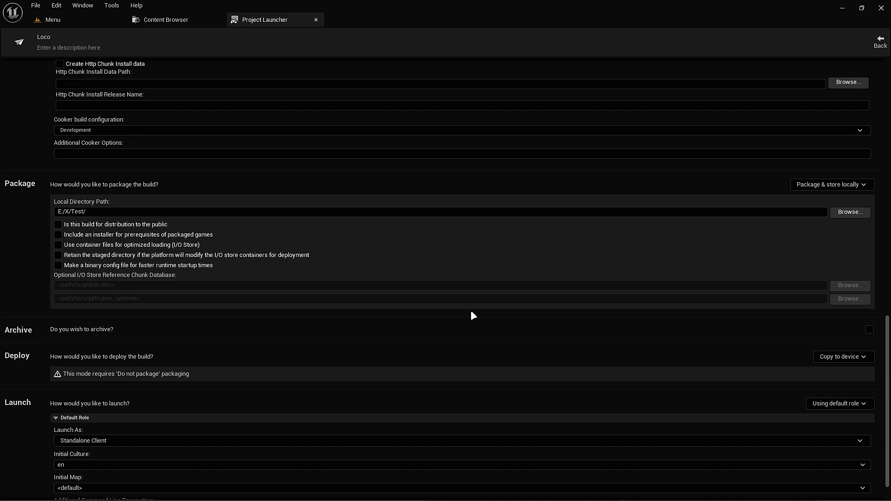
scroll(471, 310, down, 2)
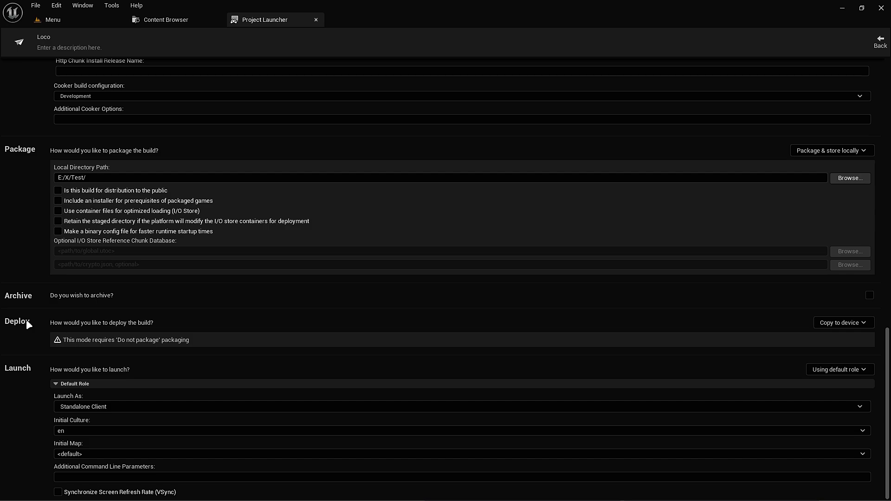
click(845, 326)
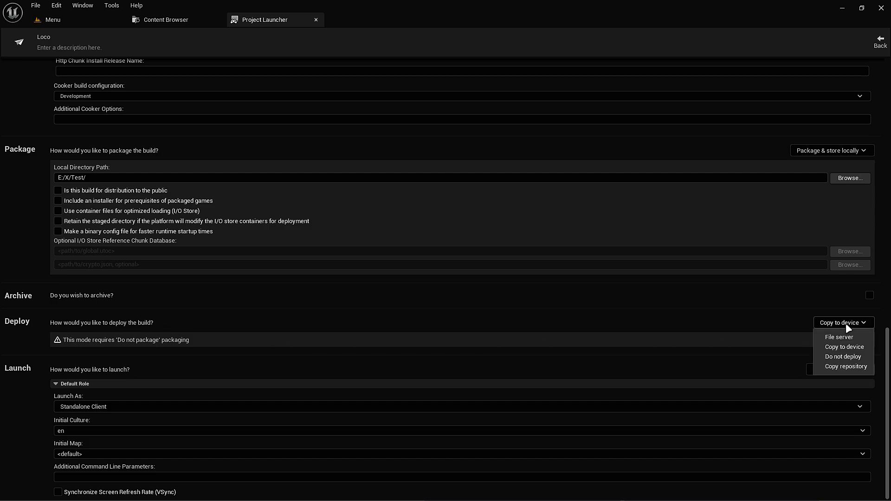
click(841, 356)
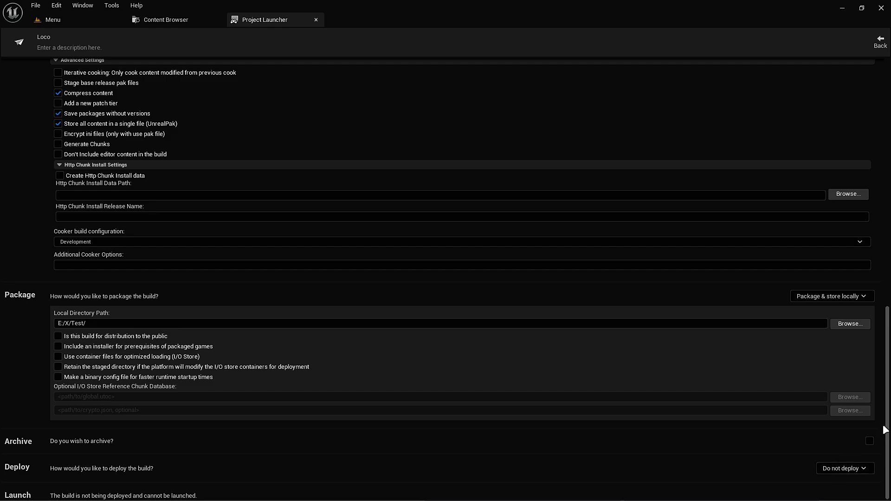
drag(888, 412, 888, 165)
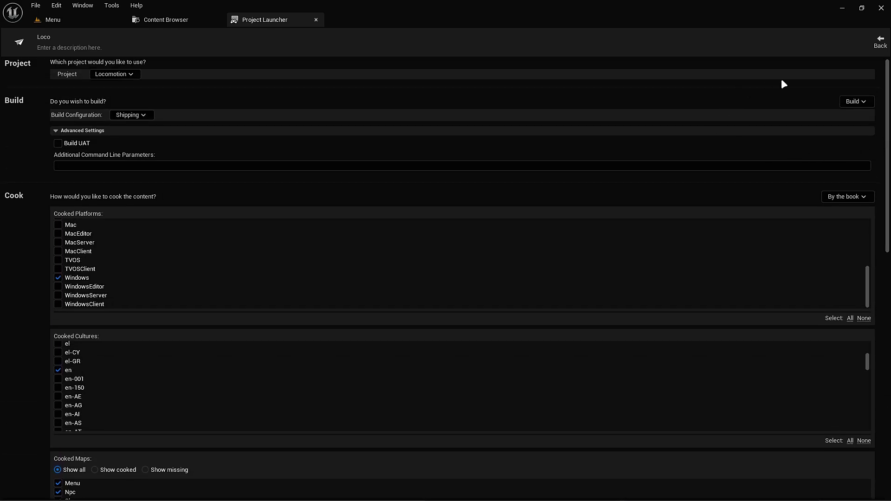
Go back to the launcher, select the Loco profile and launch it
click(880, 44)
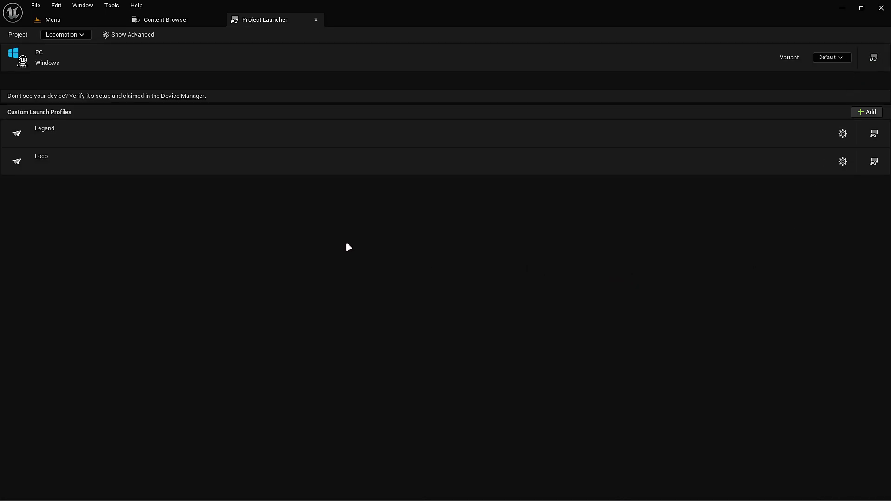
click(48, 161)
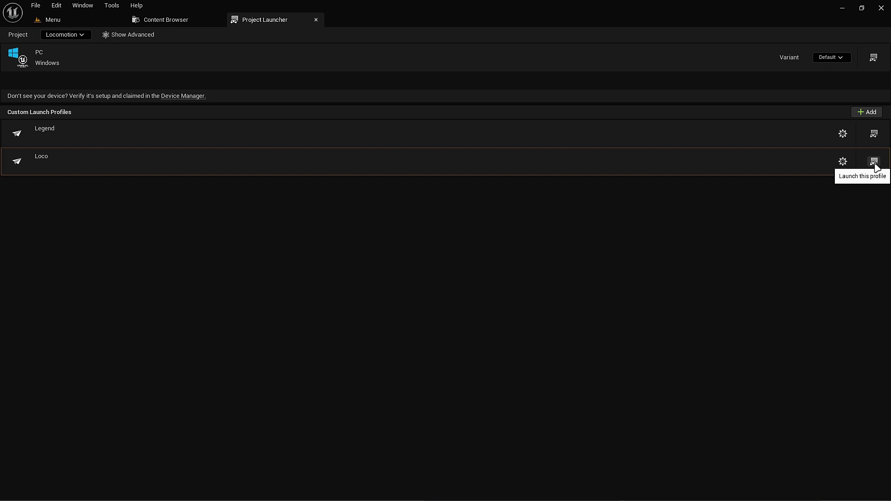
click(875, 163)
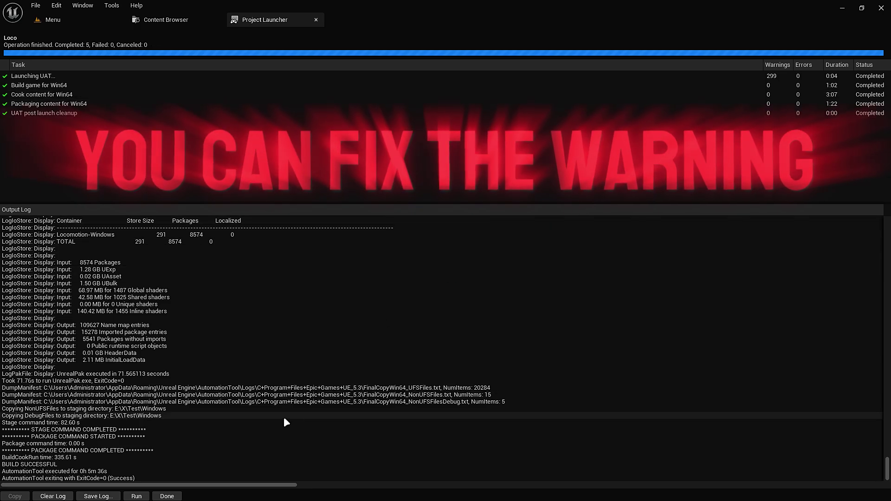
Review the Output Log confirming Locomotion-Windows.pak was created under E:\X\Test\Windows
scroll(887, 466, up, 5)
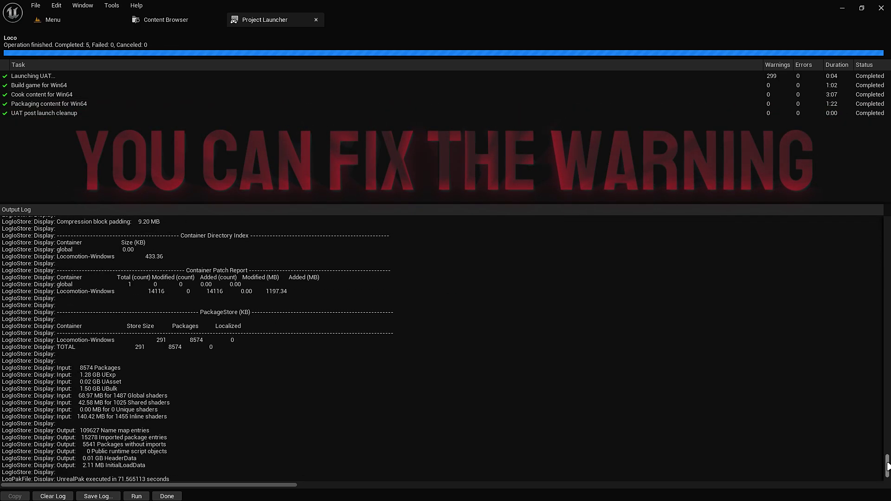
drag(887, 467, 881, 243)
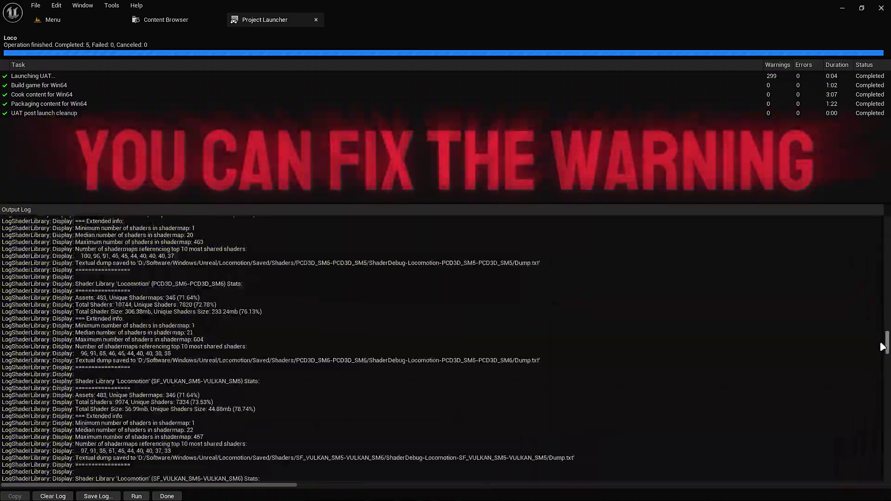
drag(881, 243, 883, 441)
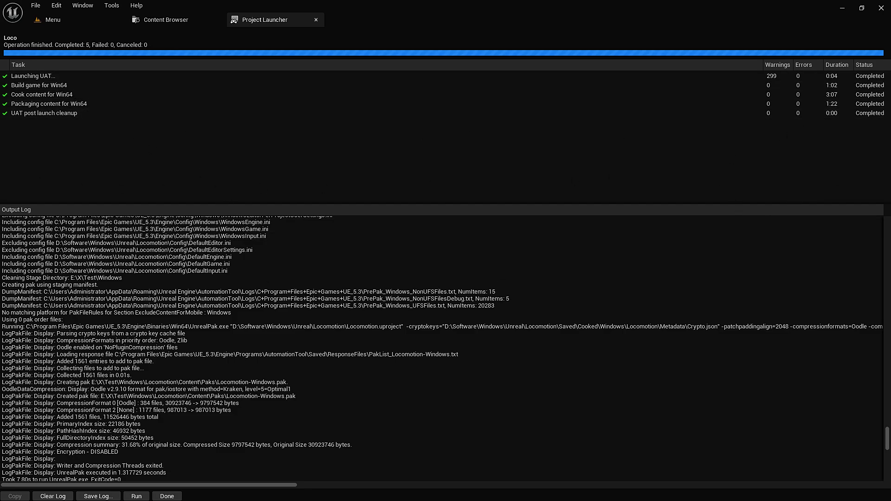
Open File Explorer and browse to the E:\X\Test\Windows build folder
key(super+e)
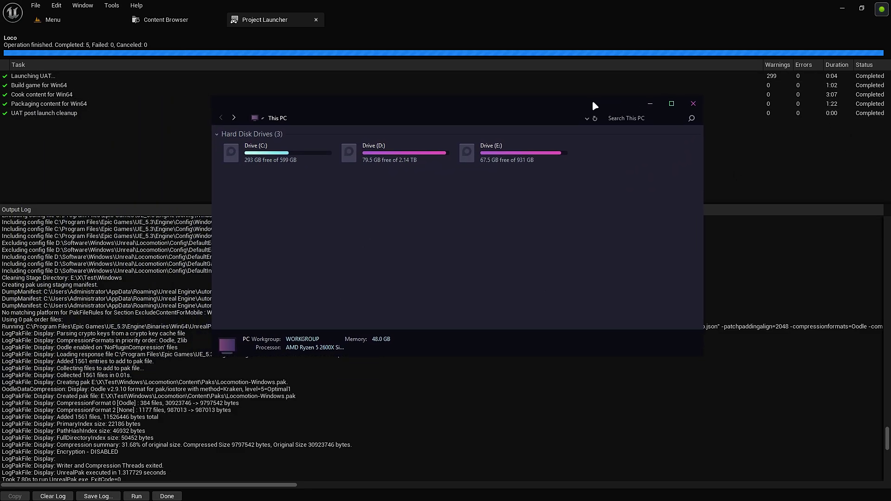
double_click(500, 153)
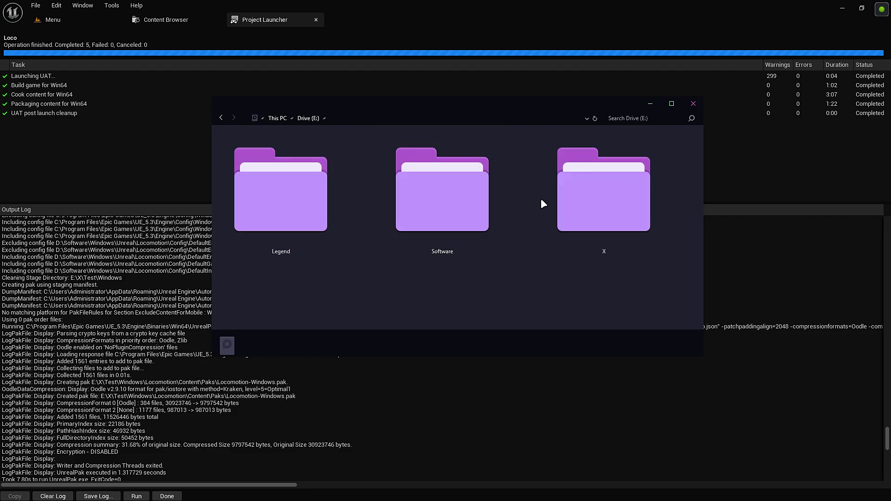
double_click(608, 228)
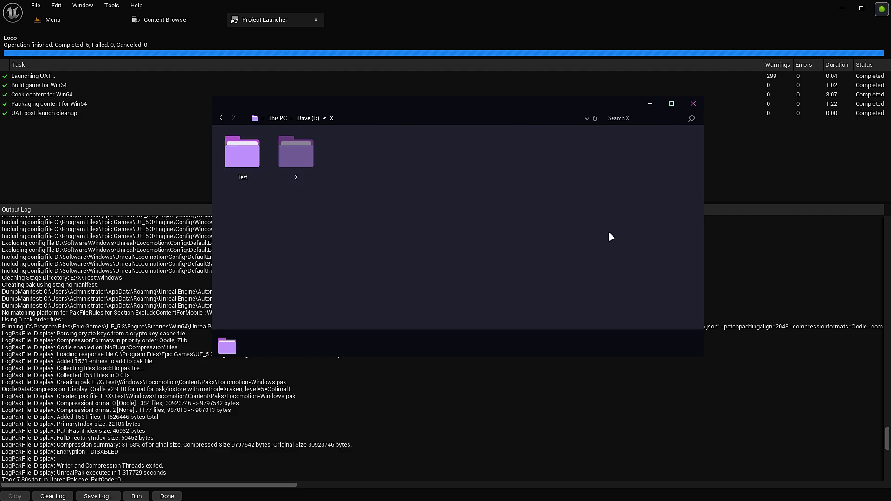
double_click(247, 178)
double_click(258, 146)
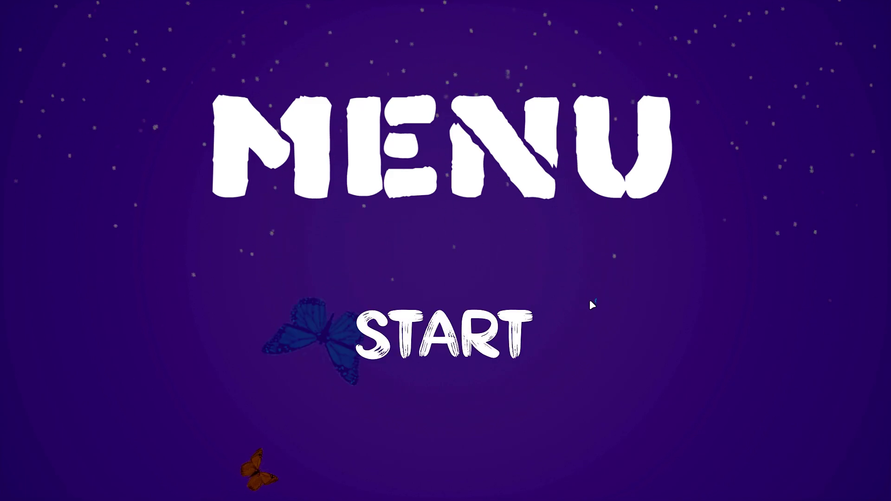
Quick Play the Showroom level, run the character around, then quit to the main menu
click(525, 344)
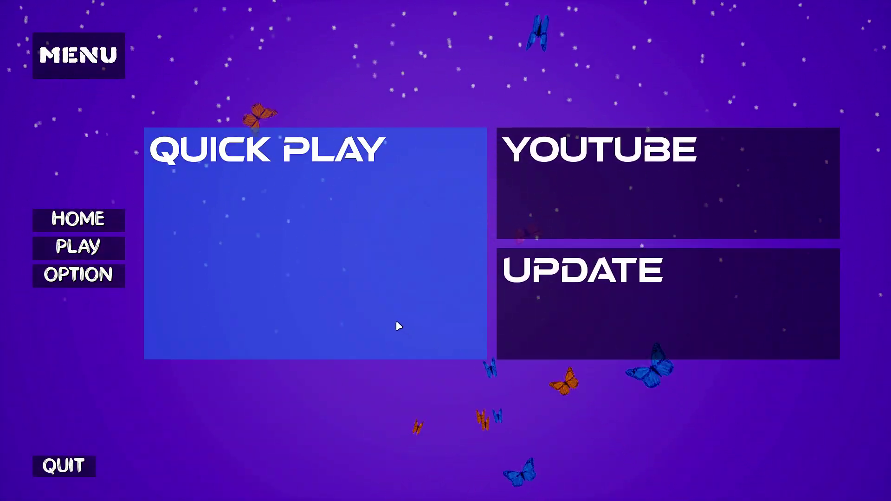
click(400, 336)
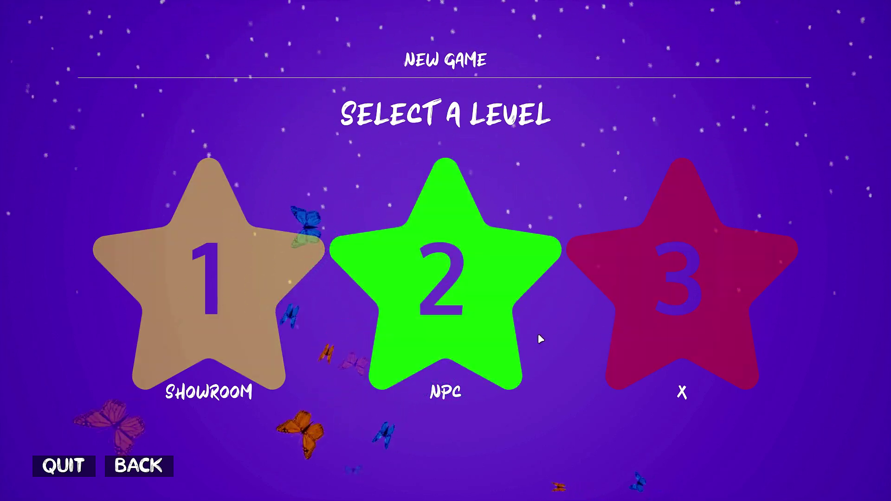
click(253, 334)
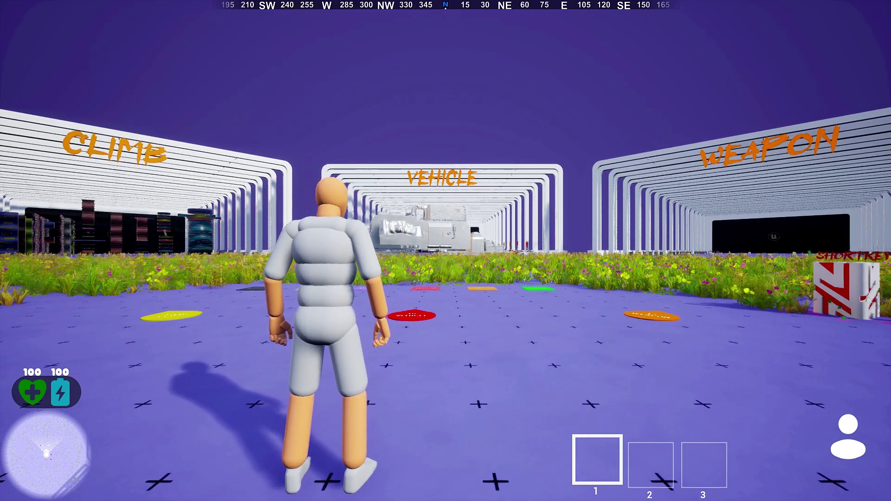
key(w)
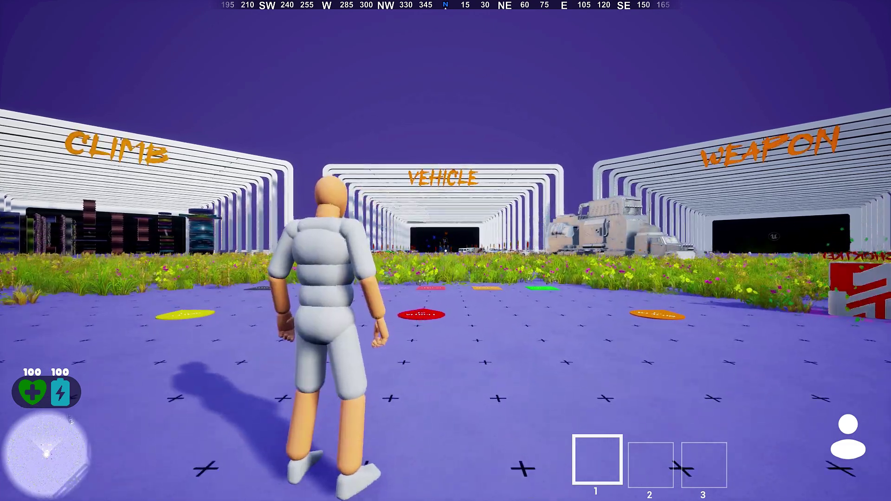
key(Escape)
click(102, 312)
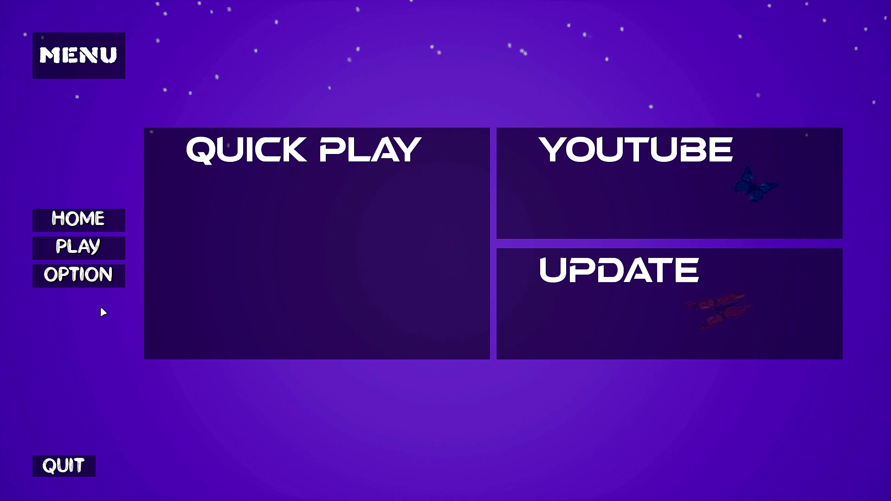
Quick Play the NPC level, walk toward the dragon, then quit to the main menu
click(294, 320)
click(423, 361)
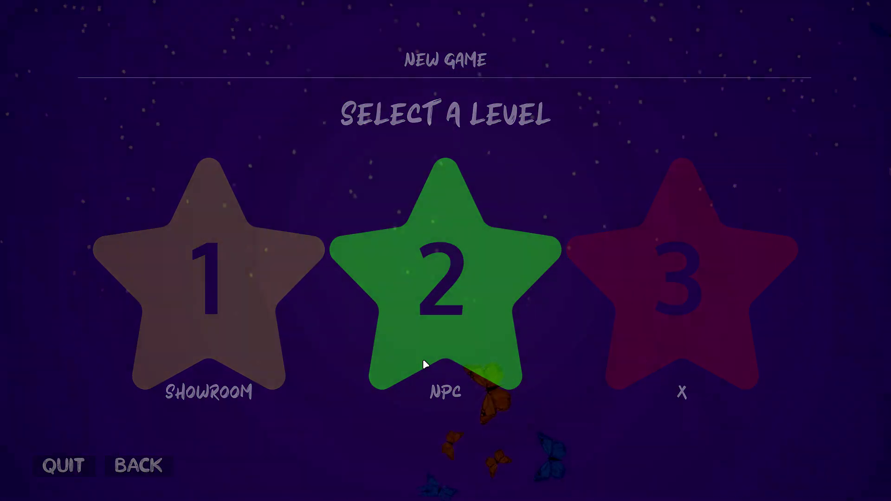
key(w)
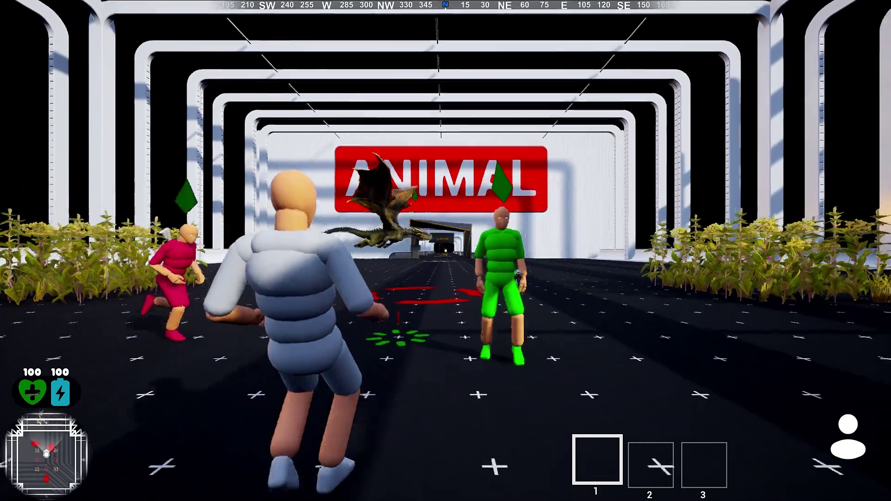
mouse_move(446, 250)
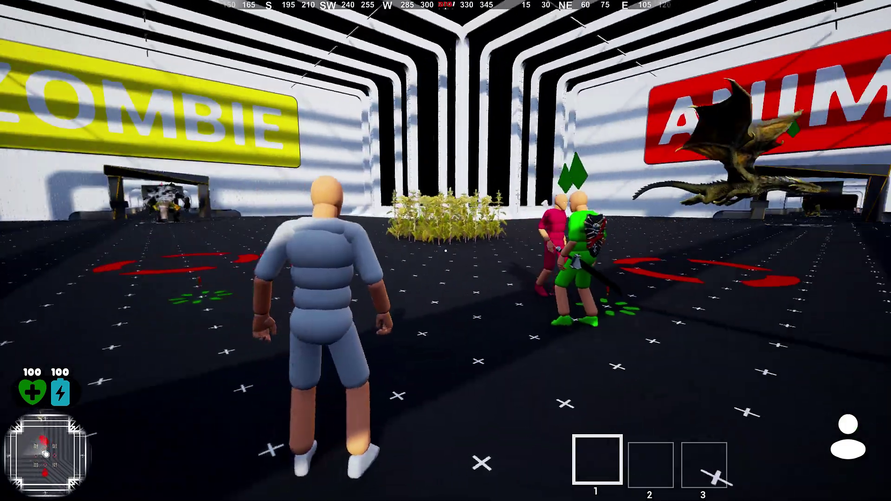
key(Escape)
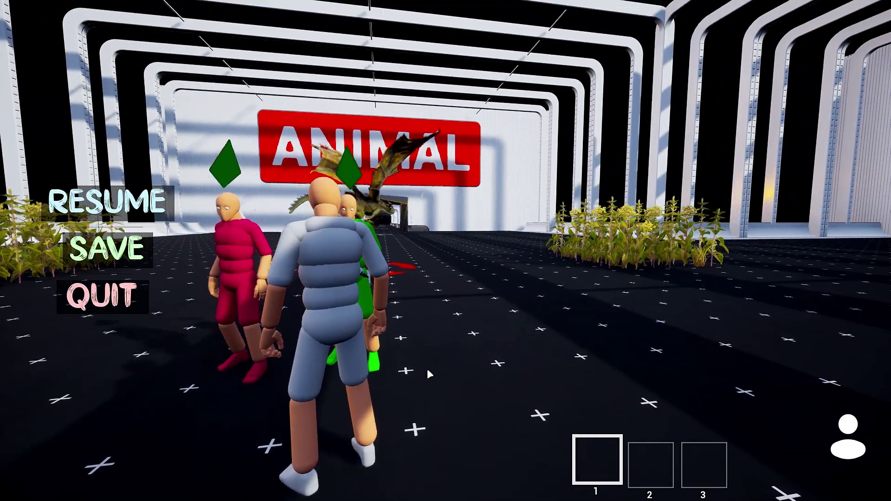
click(100, 294)
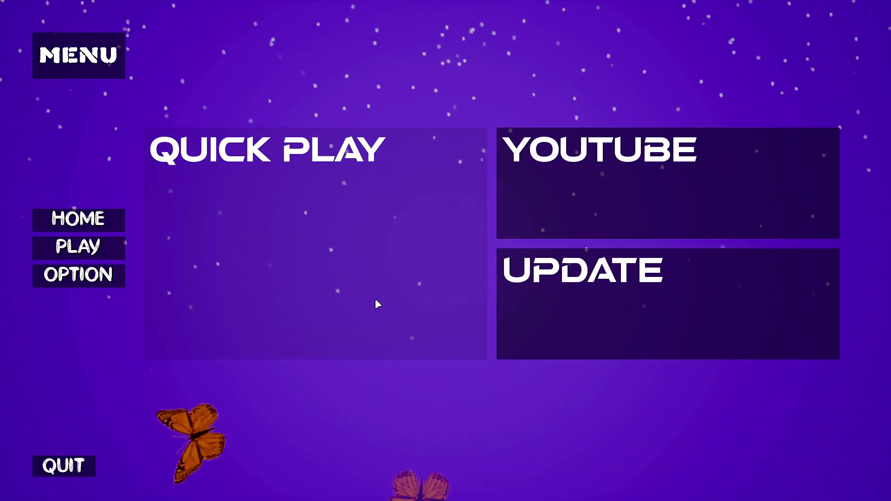
Load another level through Quick Play, leave it, and quit the game confirming Yes
click(375, 300)
click(689, 323)
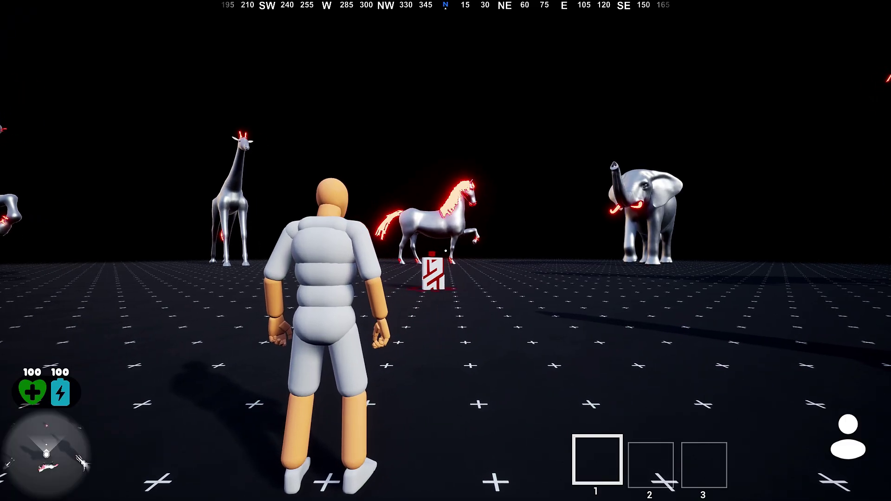
key(Escape)
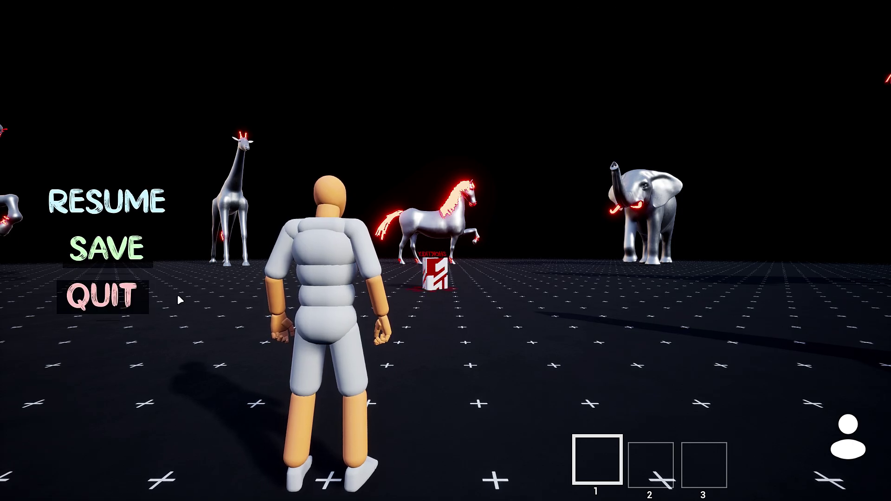
click(144, 296)
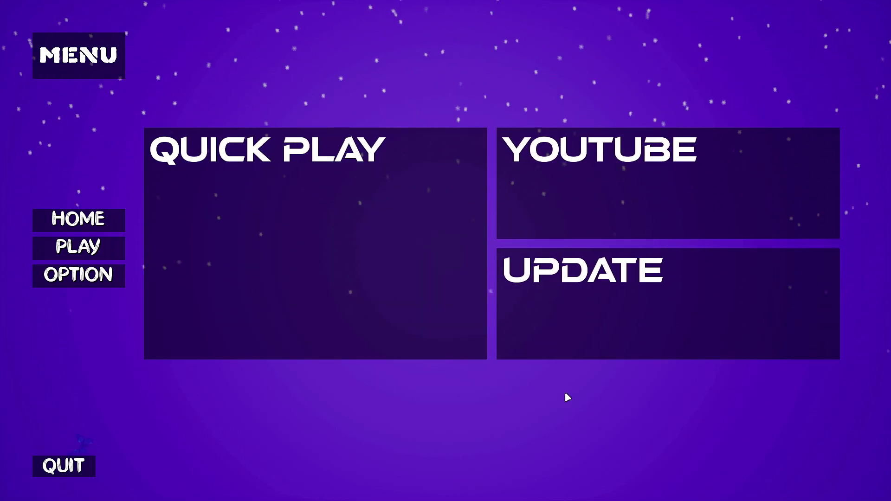
click(91, 464)
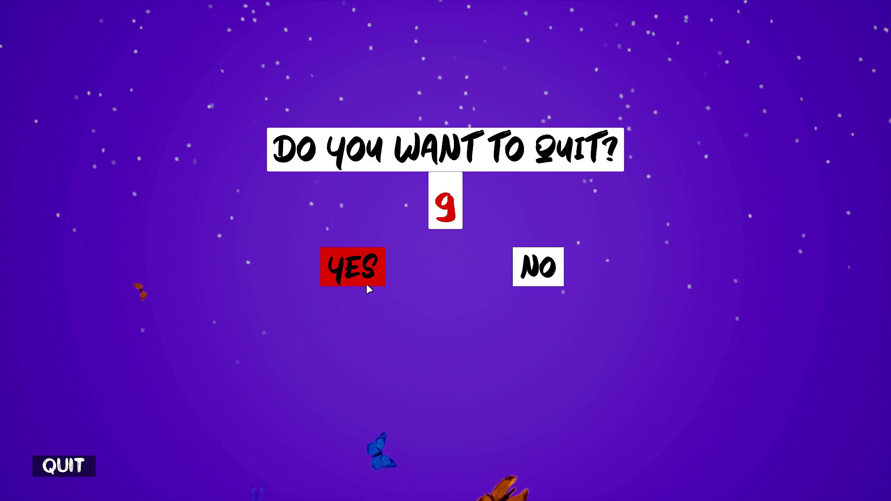
click(353, 267)
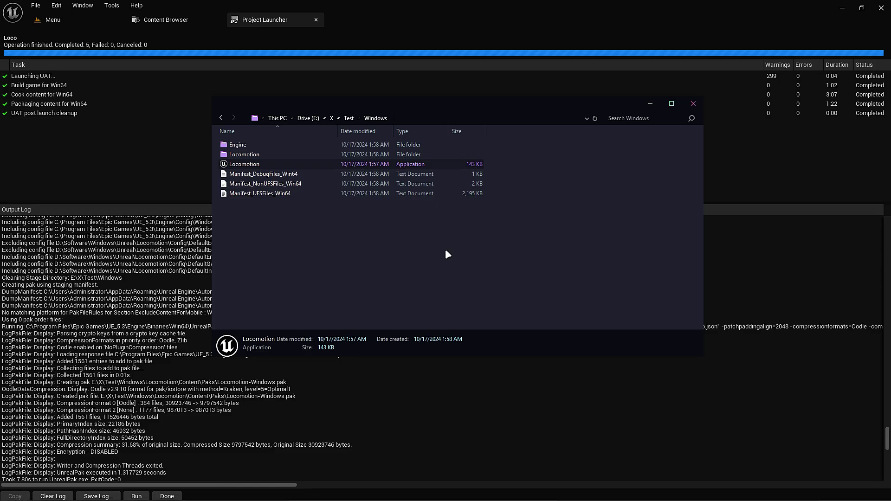